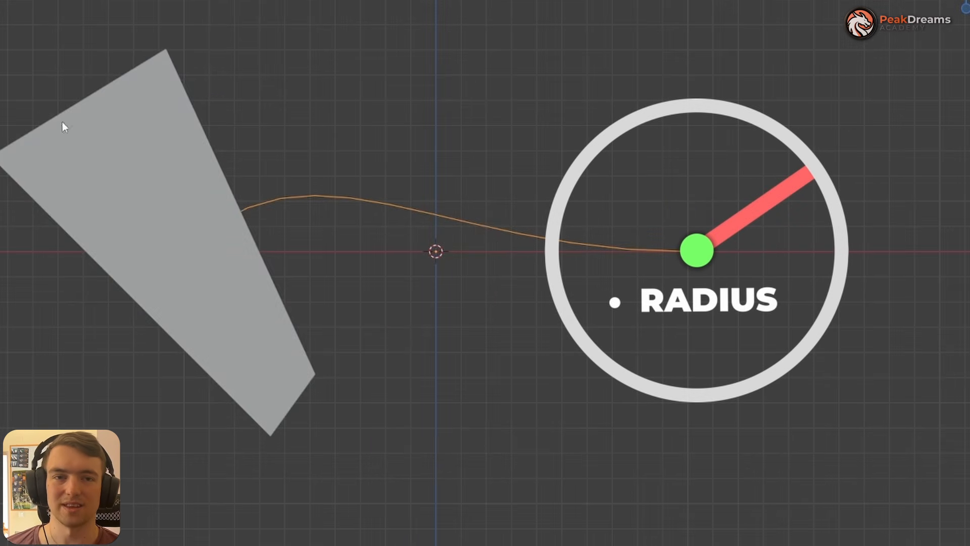
- Scale the selected control point at the left end of the bevelled Bézier curve
{"action": "left_click", "coordinate": [63, 123]}
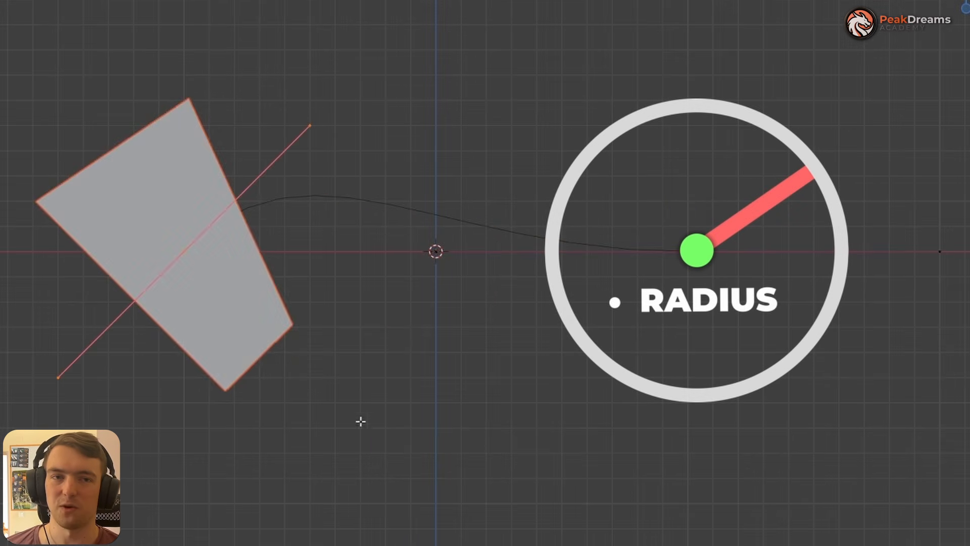
{"action": "key", "text": "s"}
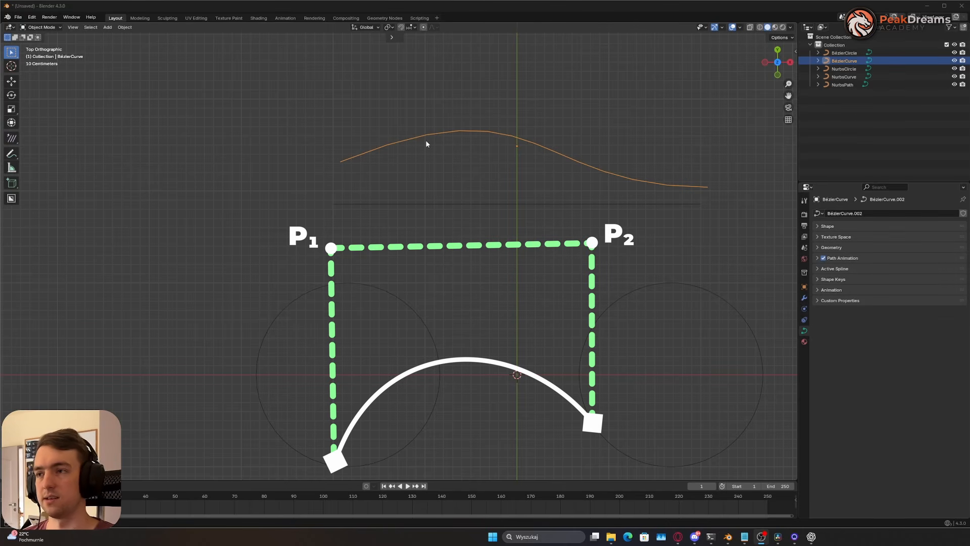
- Enter Edit Mode on the upper Bézier curve and box-select its left control point
{"action": "key", "text": "Tab"}
{"action": "left_click_drag", "start_coordinate": [221, 102], "coordinate": [489, 275]}
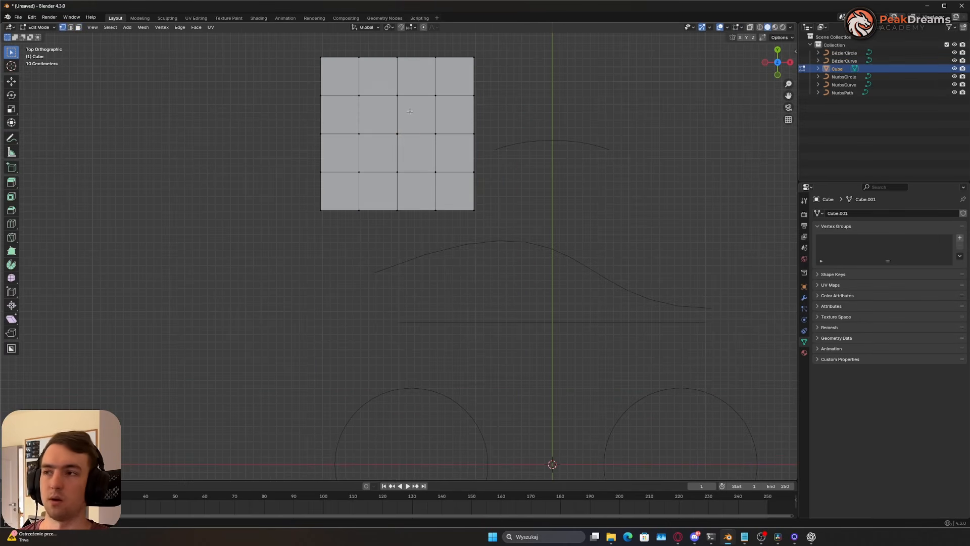
- Select a vertex and then a face on the subdivided cube, and enter Edit Mode on the Bézier curve
{"action": "left_click", "coordinate": [397, 95]}
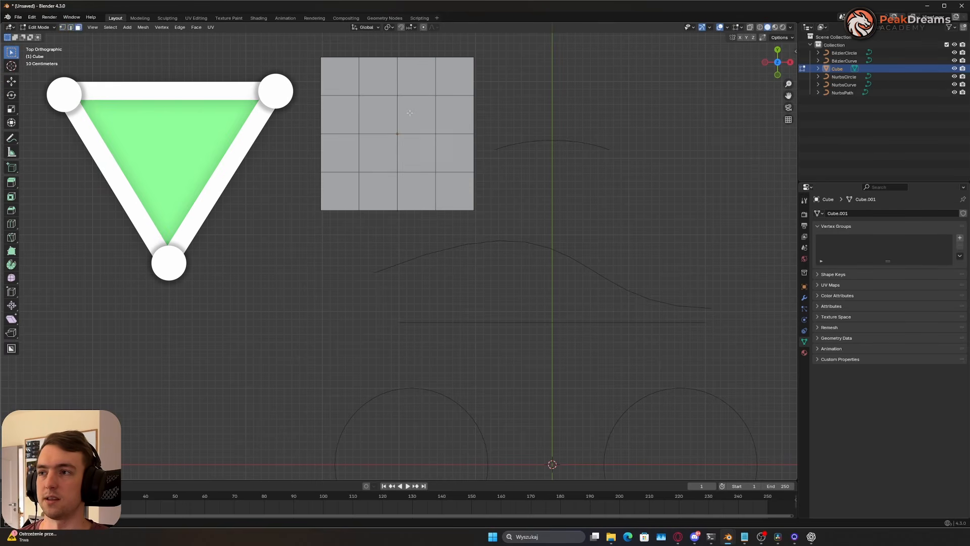
{"action": "key", "text": "3"}
{"action": "left_click", "coordinate": [412, 114]}
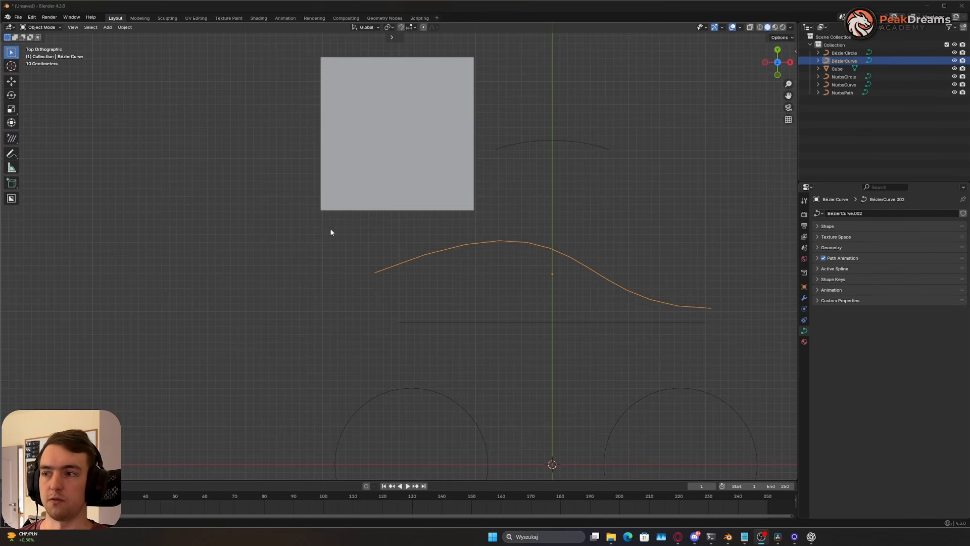
{"action": "key", "text": "Tab"}
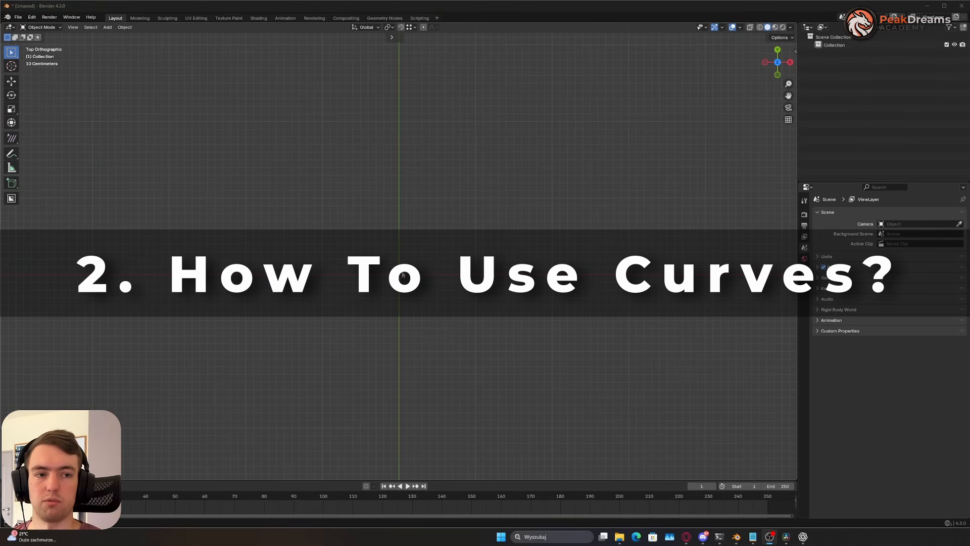
- Add a Bézier curve to the empty scene
{"action": "key", "text": "shift+a"}
{"action": "mouse_move", "coordinate": [393, 262]}
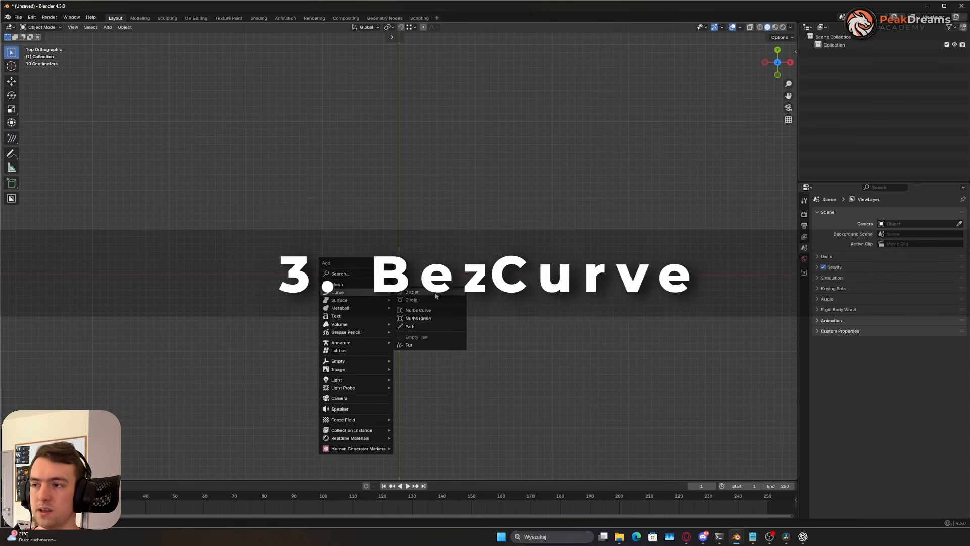
{"action": "left_click", "coordinate": [435, 295]}
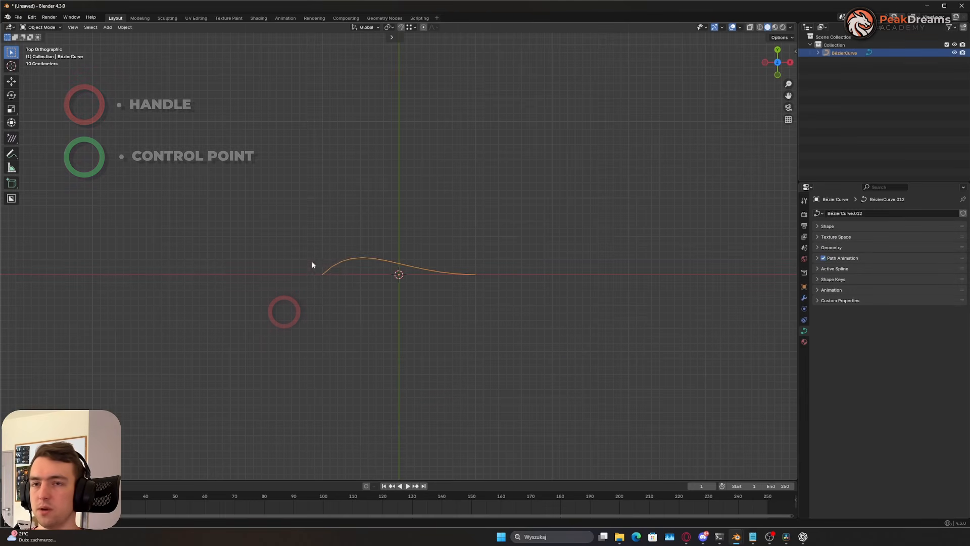
- In Edit Mode, scale the Bézier curve's left control point handles by about 1.8 and rotate them
{"action": "key", "text": "Tab"}
{"action": "left_click_drag", "start_coordinate": [246, 205], "coordinate": [402, 392]}
{"action": "key", "text": "s"}
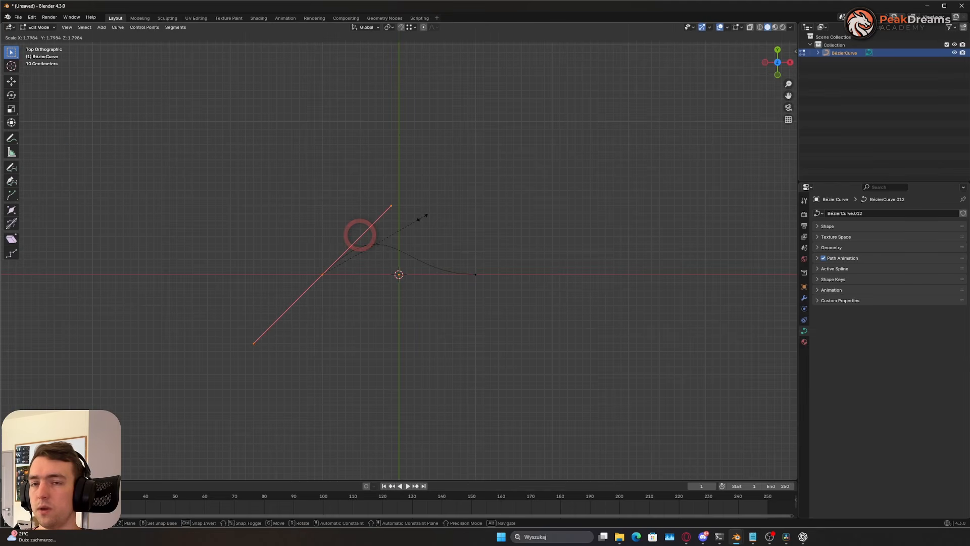
{"action": "left_click", "coordinate": [423, 217]}
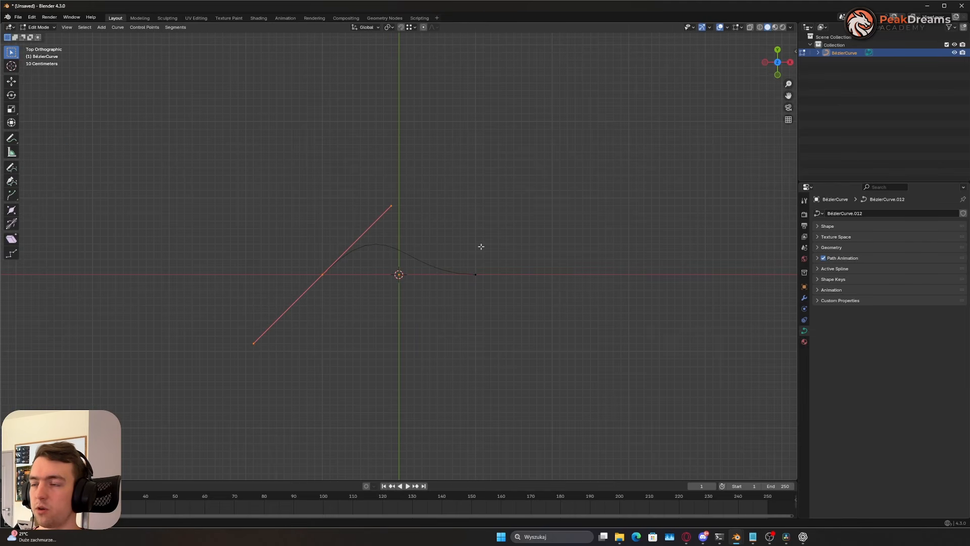
{"action": "key", "text": "r"}
{"action": "left_click", "coordinate": [392, 177]}
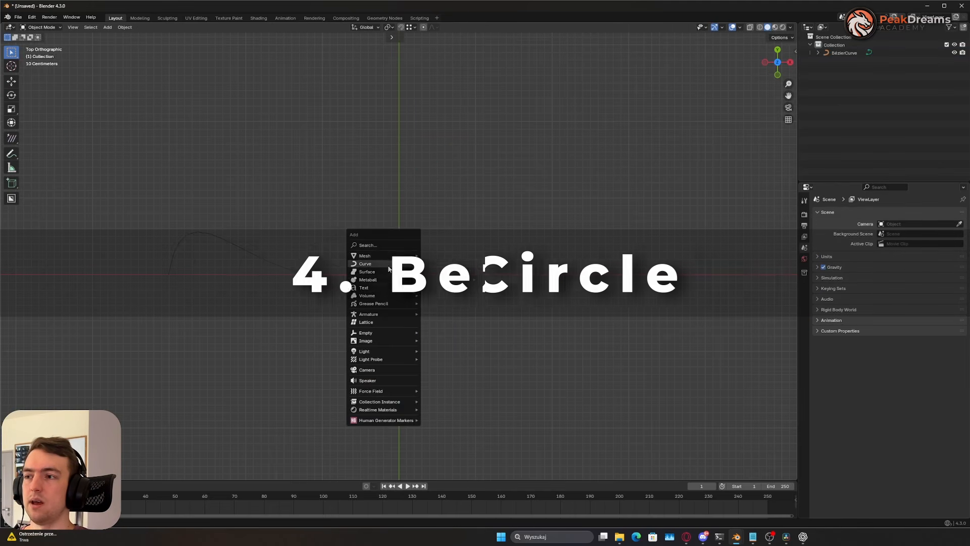
- Add a Bézier circle and enter Edit Mode on it
{"action": "mouse_move", "coordinate": [389, 267]}
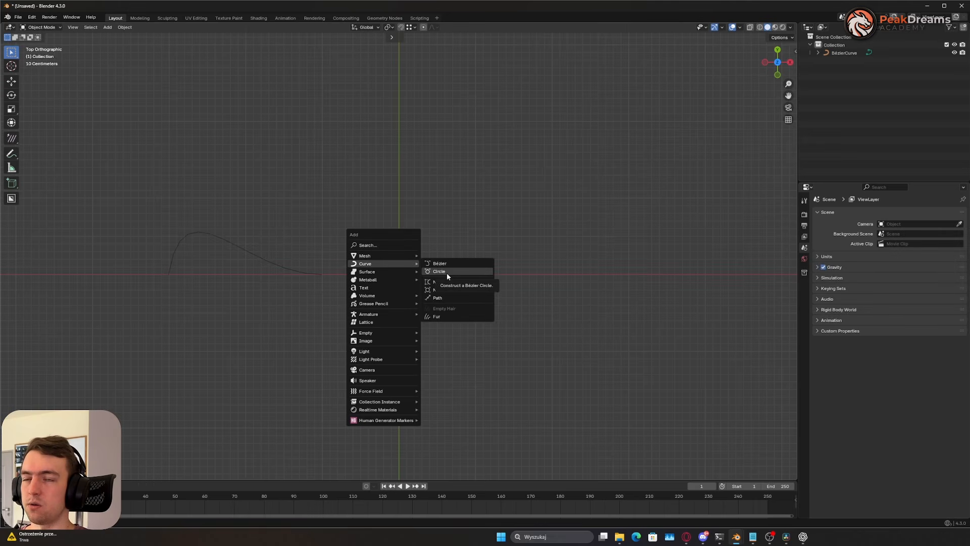
{"action": "left_click", "coordinate": [448, 273]}
{"action": "key", "text": "Tab"}
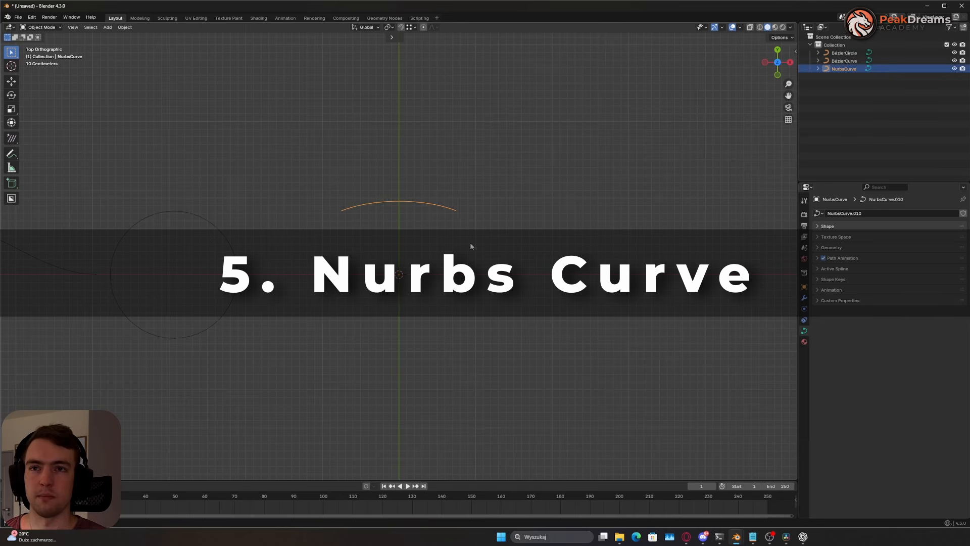
- In Edit Mode, move the right end control point of the NURBS curve downward
{"action": "key", "text": "Tab"}
{"action": "left_click_drag", "start_coordinate": [457, 189], "coordinate": [498, 239]}
{"action": "key", "text": "g"}
{"action": "left_click", "coordinate": [489, 312]}
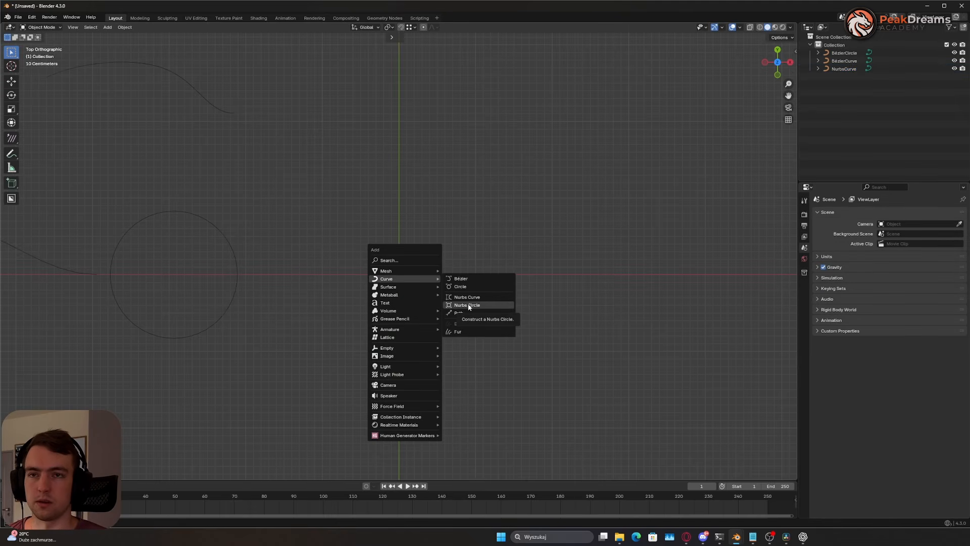
- Add a NURBS circle and a path curve, entering Edit Mode on each
{"action": "left_click", "coordinate": [468, 305]}
{"action": "key", "text": "Tab"}
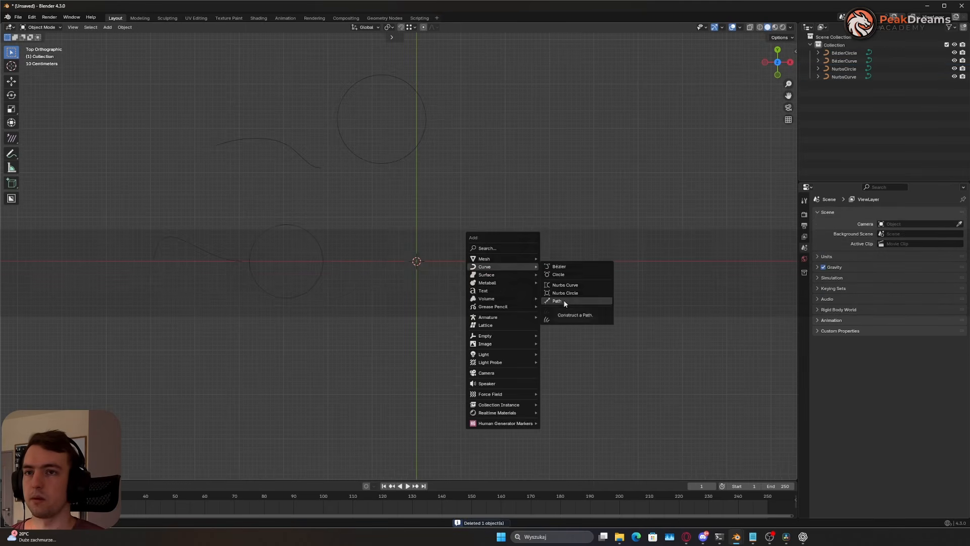
{"action": "left_click", "coordinate": [562, 300]}
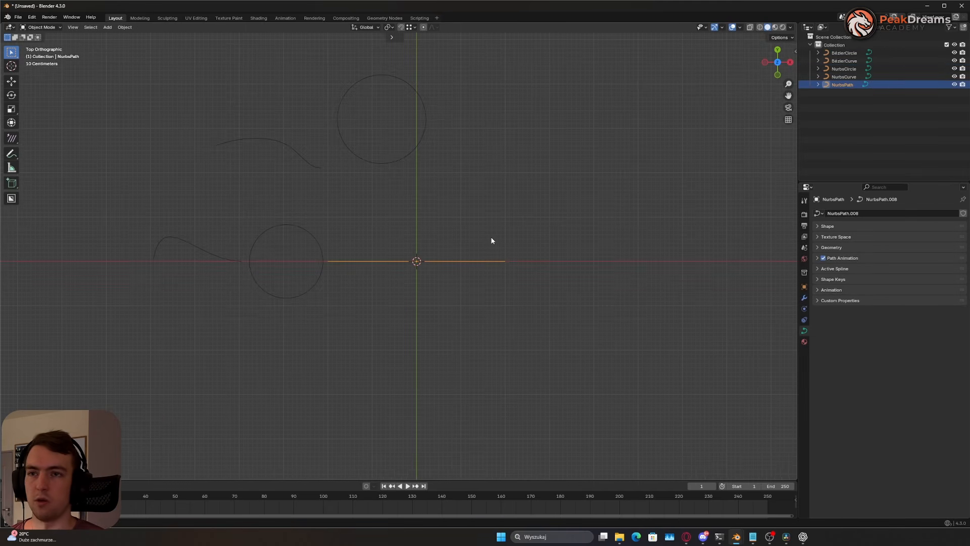
{"action": "key", "text": "Tab"}
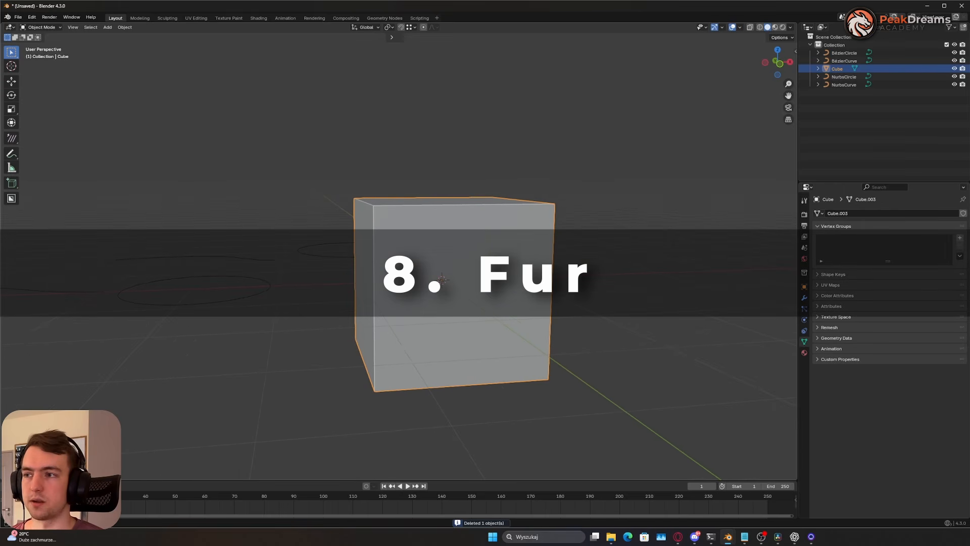
- Add a Fur curve object to the selected cube and view it from another angle
{"action": "key", "text": "shift+a"}
{"action": "mouse_move", "coordinate": [508, 263]}
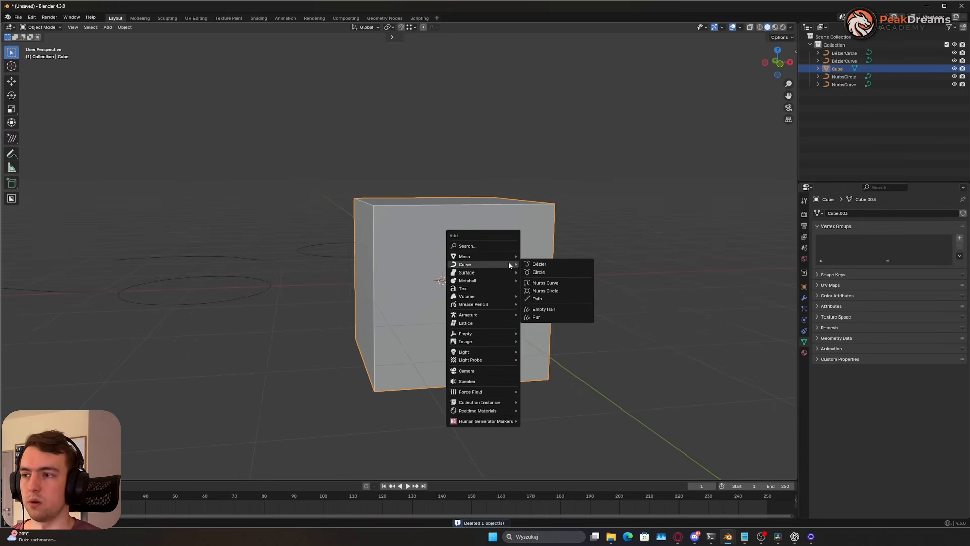
{"action": "left_click", "coordinate": [556, 317]}
{"action": "middle_click_drag", "start_coordinate": [442, 244], "coordinate": [443, 283]}
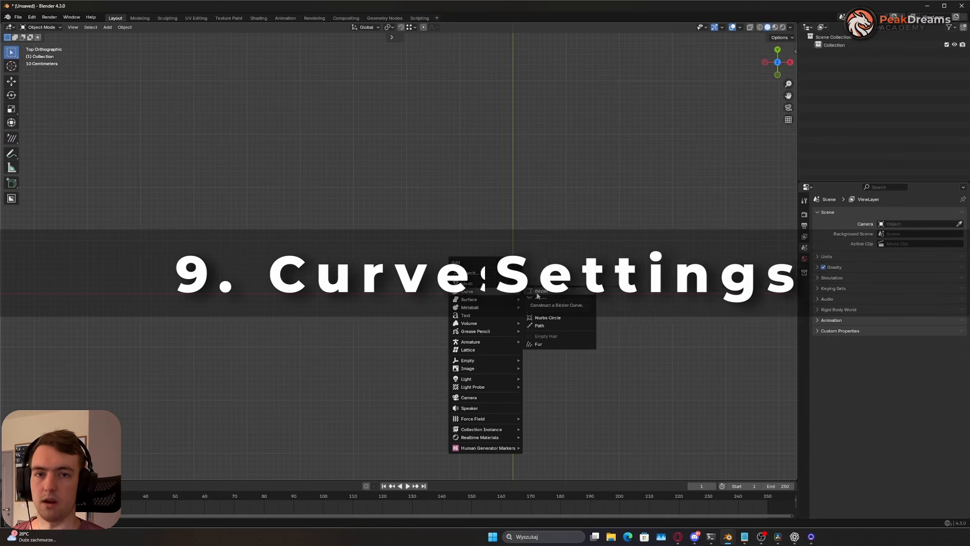
- Add a Bézier curve, expand its Shape settings and switch it to 2D
{"action": "left_click", "coordinate": [533, 291]}
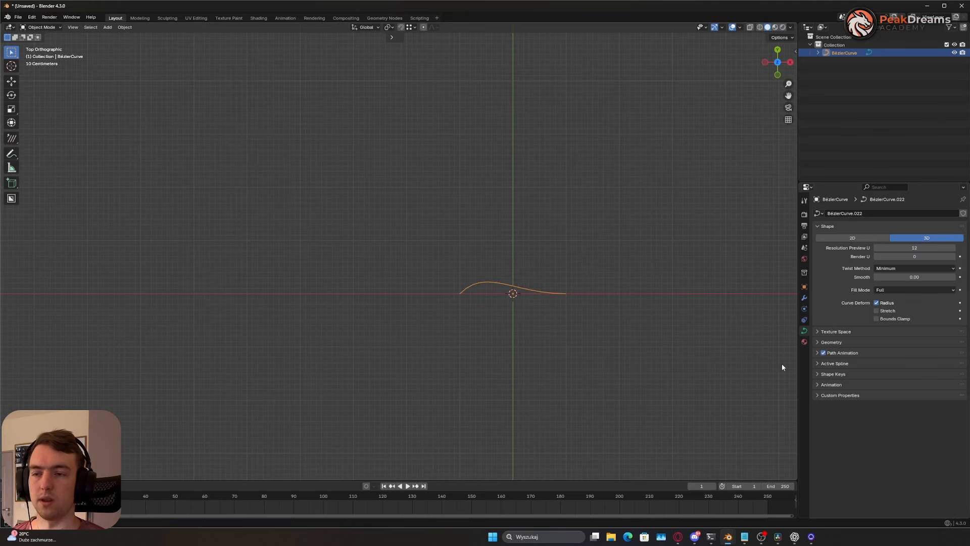
{"action": "left_click", "coordinate": [854, 226]}
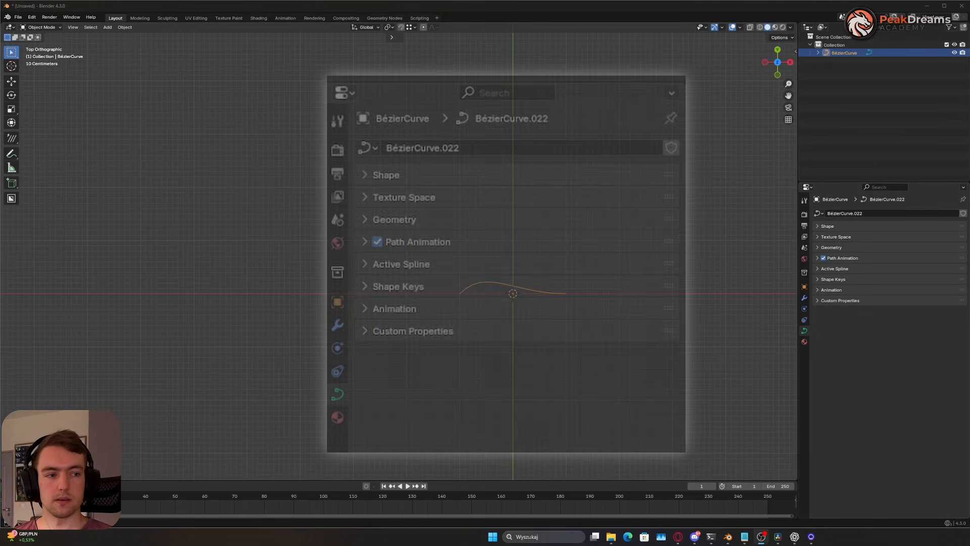
{"action": "left_click", "coordinate": [828, 226]}
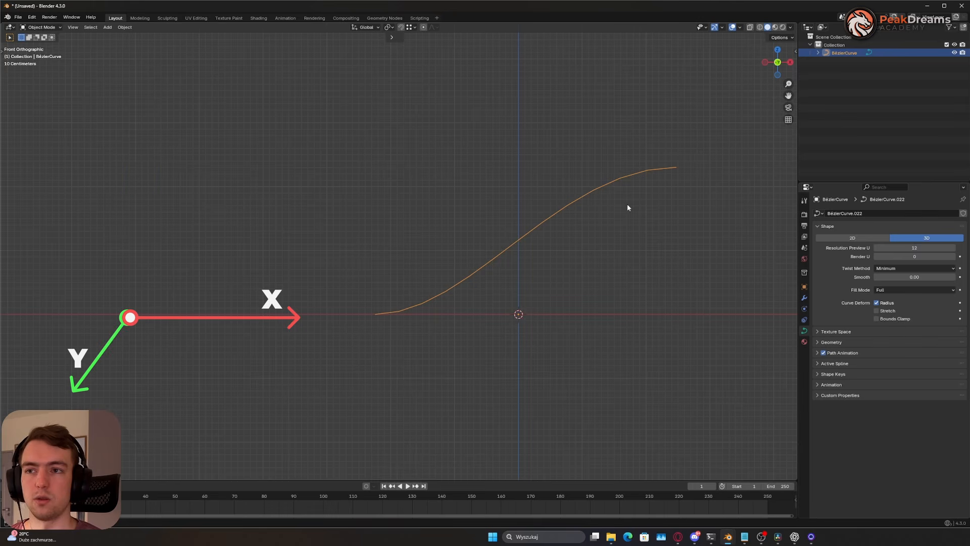
{"action": "left_click", "coordinate": [825, 238]}
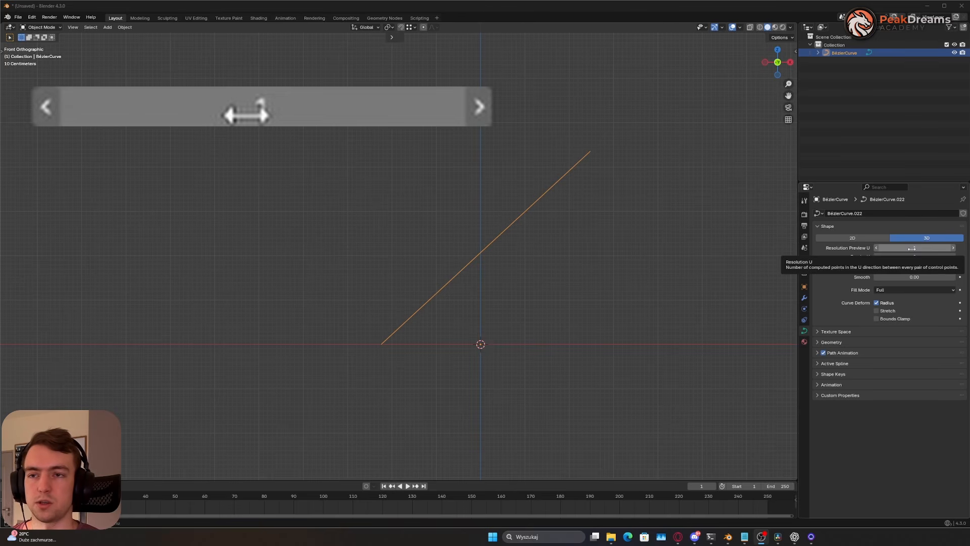
- Set the Bézier curve's Resolution Preview U to 2000
{"action": "left_click_drag", "start_coordinate": [912, 248], "coordinate": [955, 248]}
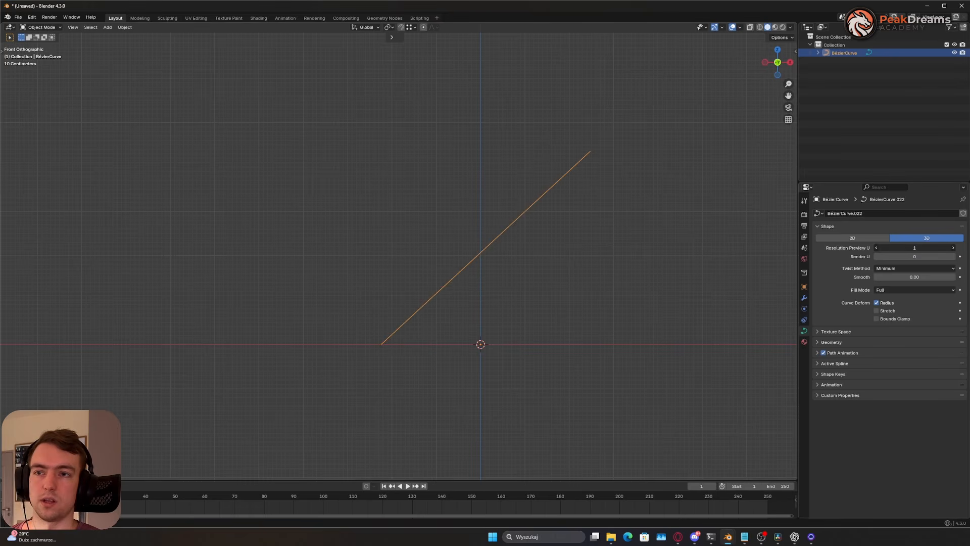
{"action": "left_click", "coordinate": [933, 247]}
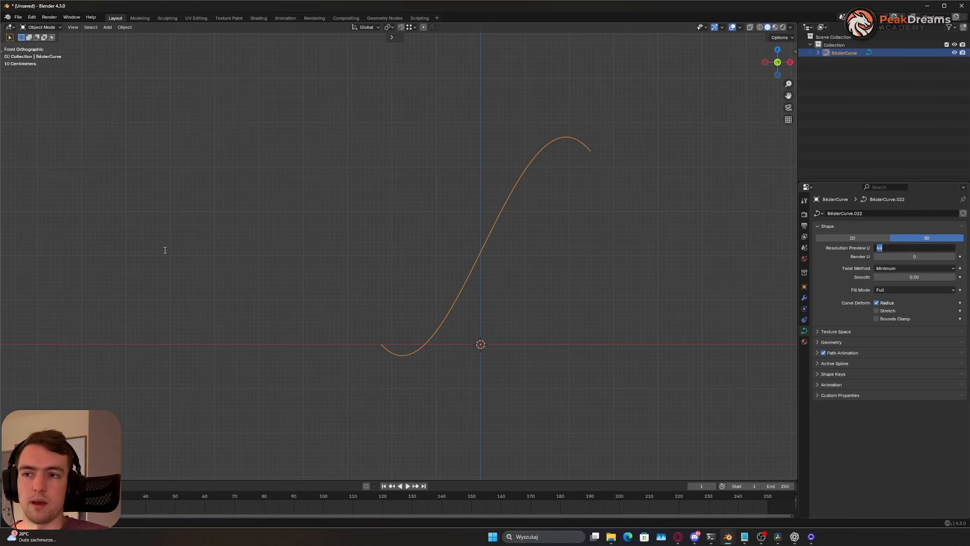
{"action": "type", "text": "2000"}
{"action": "key", "text": "Return"}
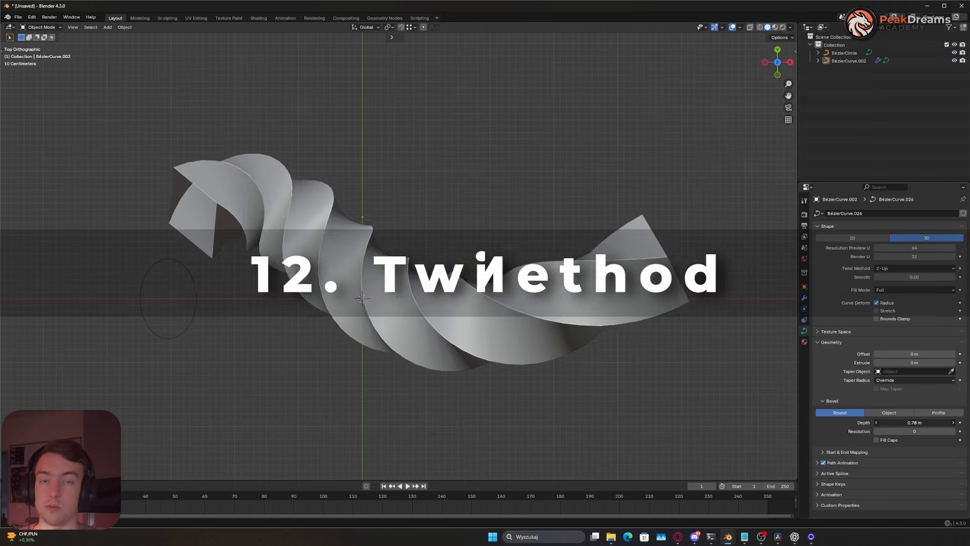
- Reduce the twisted curve's bevel depth and raise its twist Smooth value with the Tangent twist method
{"action": "left_click_drag", "start_coordinate": [915, 422], "coordinate": [902, 422]}
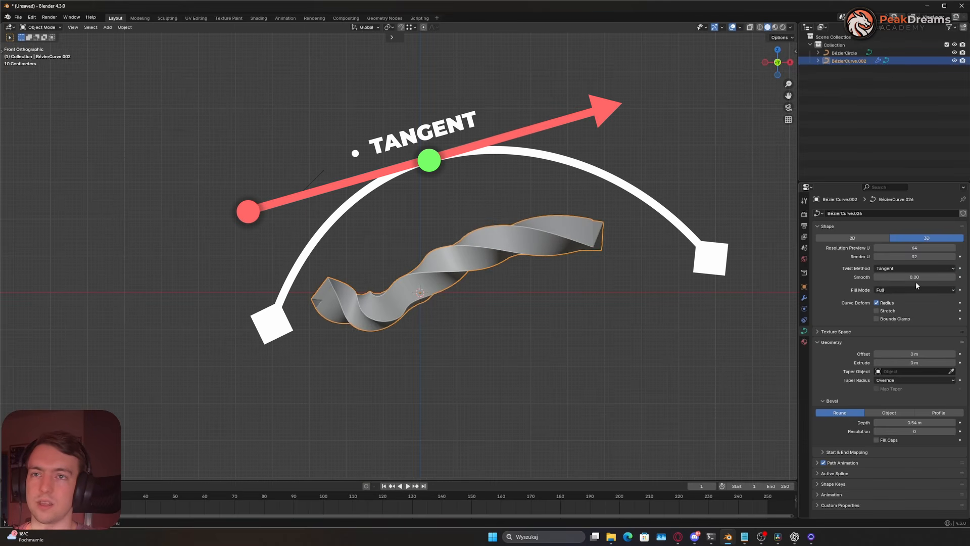
{"action": "left_click", "coordinate": [917, 268]}
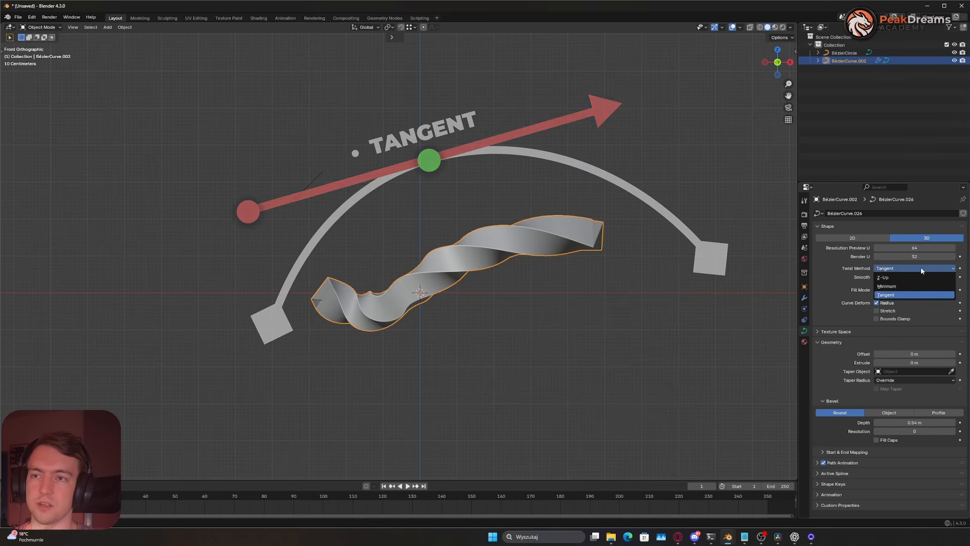
{"action": "left_click", "coordinate": [887, 265]}
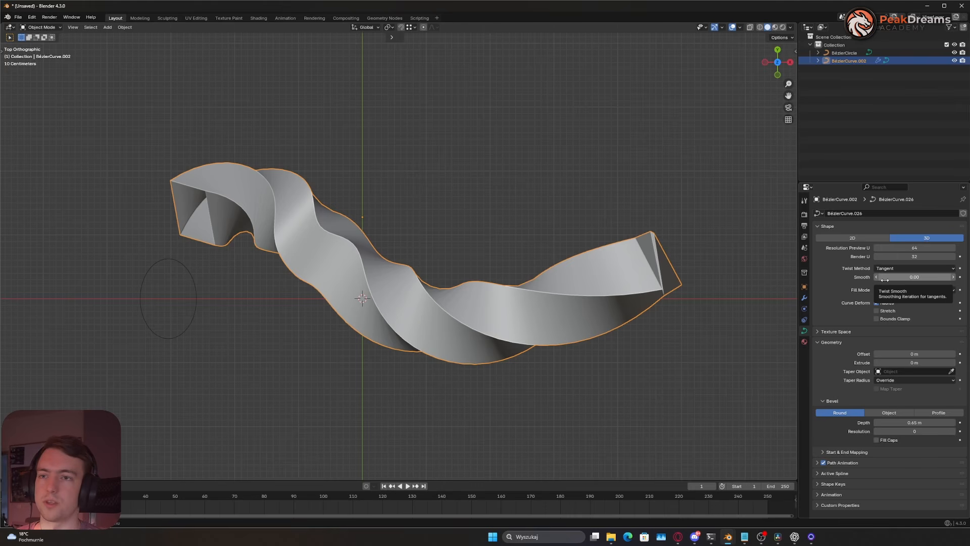
{"action": "left_click_drag", "start_coordinate": [887, 278], "coordinate": [924, 278]}
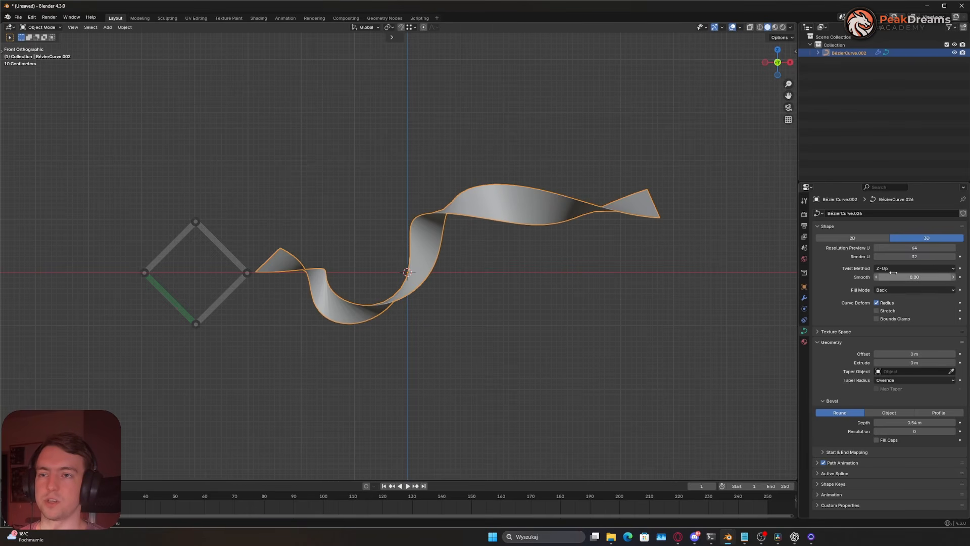
- Switch the twisted curve's Fill Mode to Front and then to Half
{"action": "left_click", "coordinate": [894, 289]}
{"action": "left_click", "coordinate": [899, 298]}
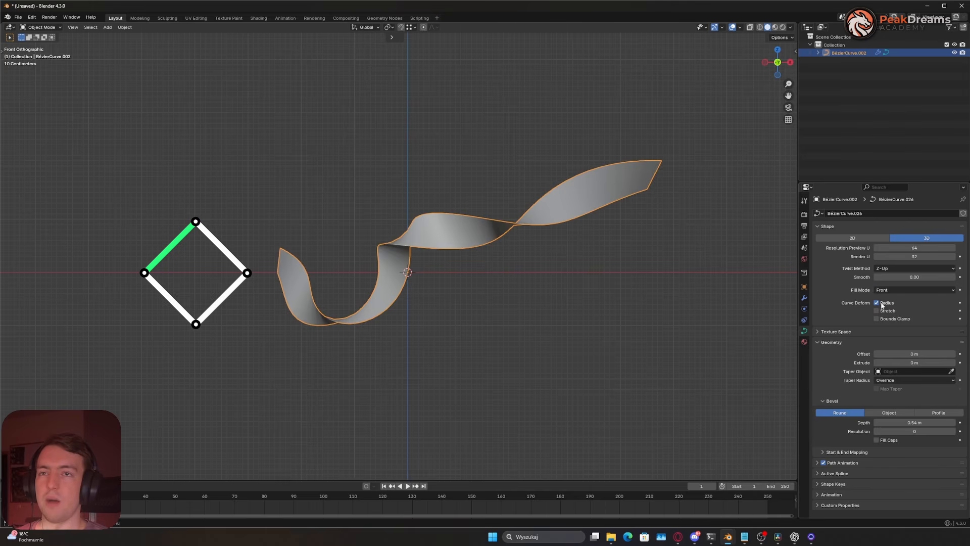
{"action": "left_click", "coordinate": [895, 290]}
{"action": "left_click", "coordinate": [909, 300]}
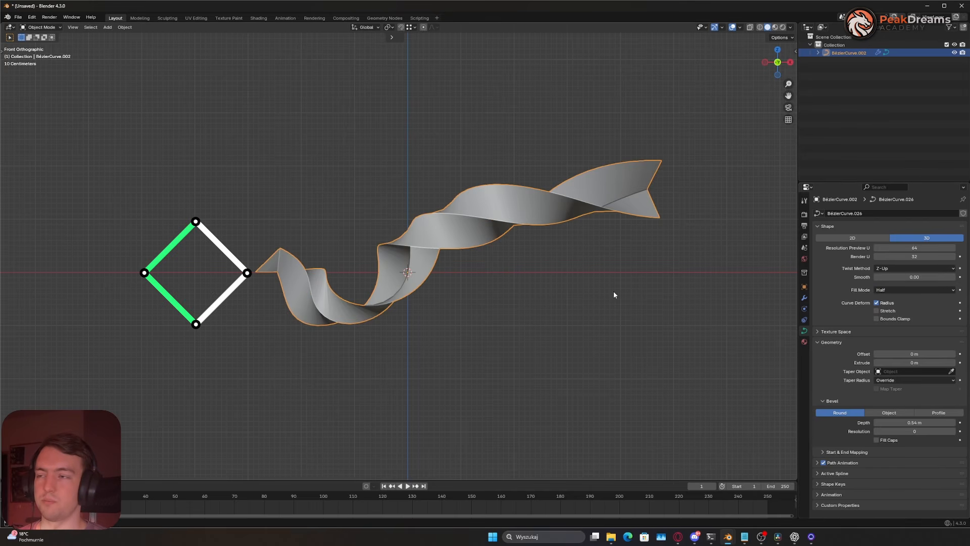
{"action": "left_click", "coordinate": [898, 290]}
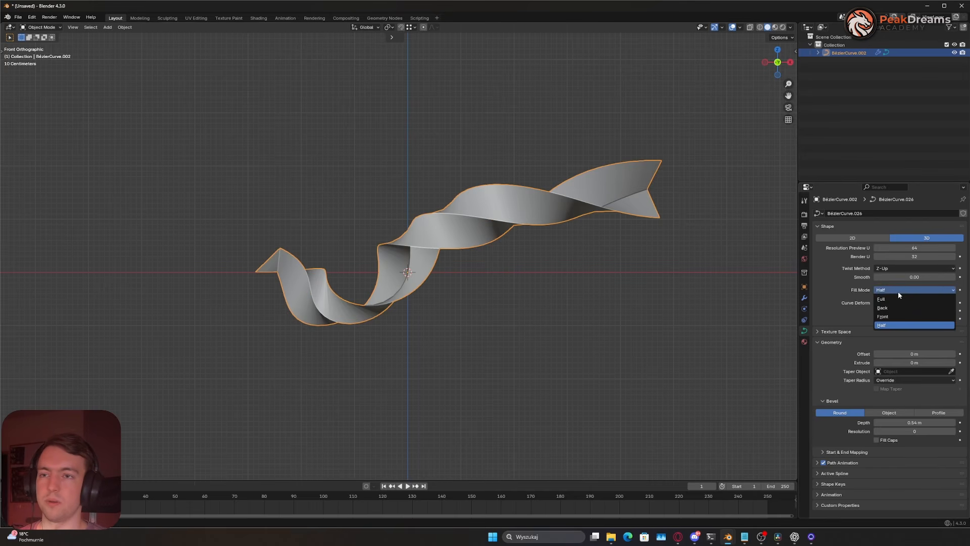
{"action": "left_click", "coordinate": [899, 291]}
{"action": "scroll", "coordinate": [441, 261], "scroll_direction": "up", "scroll_amount": 2}
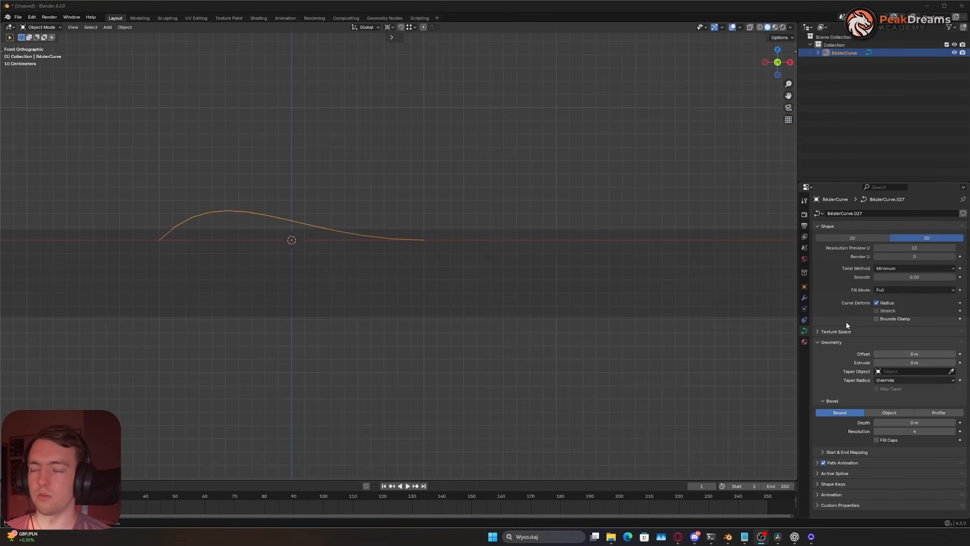
- Delete the selected object and add a cube mesh at the world origin
{"action": "key", "text": "Delete"}
{"action": "key", "text": "shift+a"}
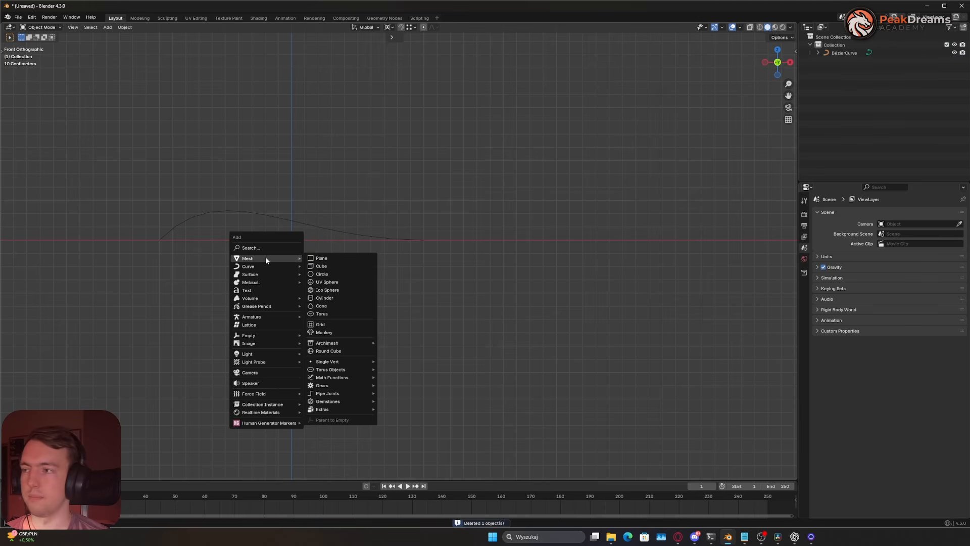
{"action": "key", "text": "shift+a"}
{"action": "mouse_move", "coordinate": [325, 262]}
{"action": "left_click", "coordinate": [360, 270]}
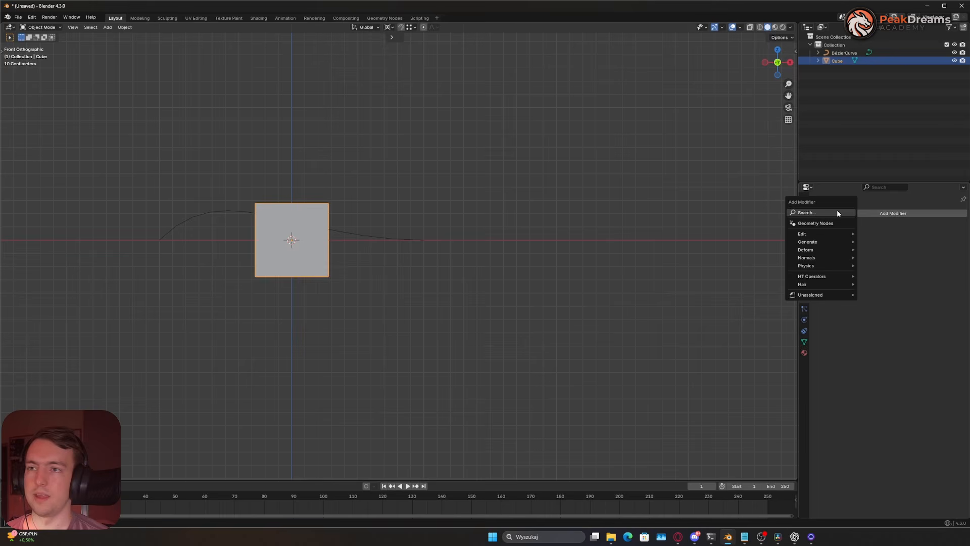
- Add a Curve modifier to the cube and assign the Bézier curve as its Curve Object
{"action": "type", "text": "curve"}
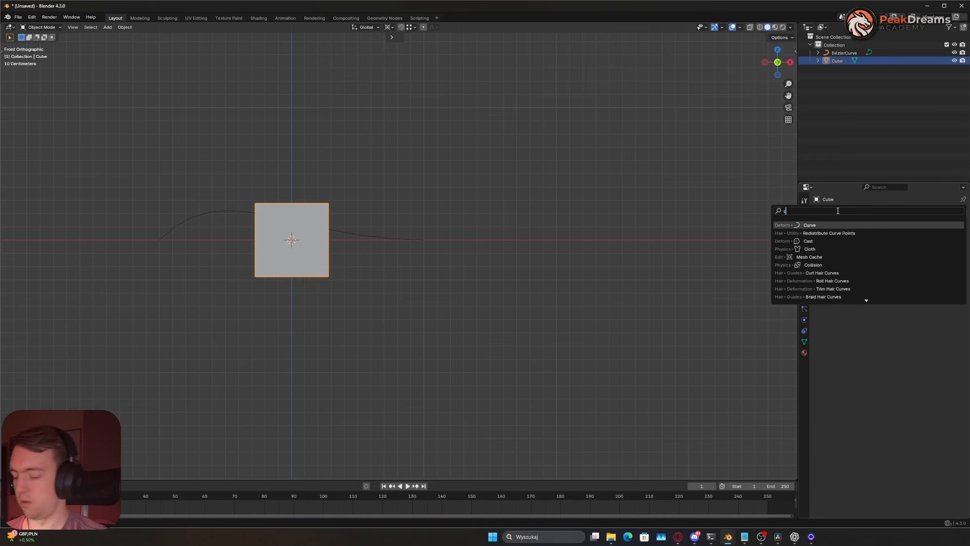
{"action": "key", "text": "Return"}
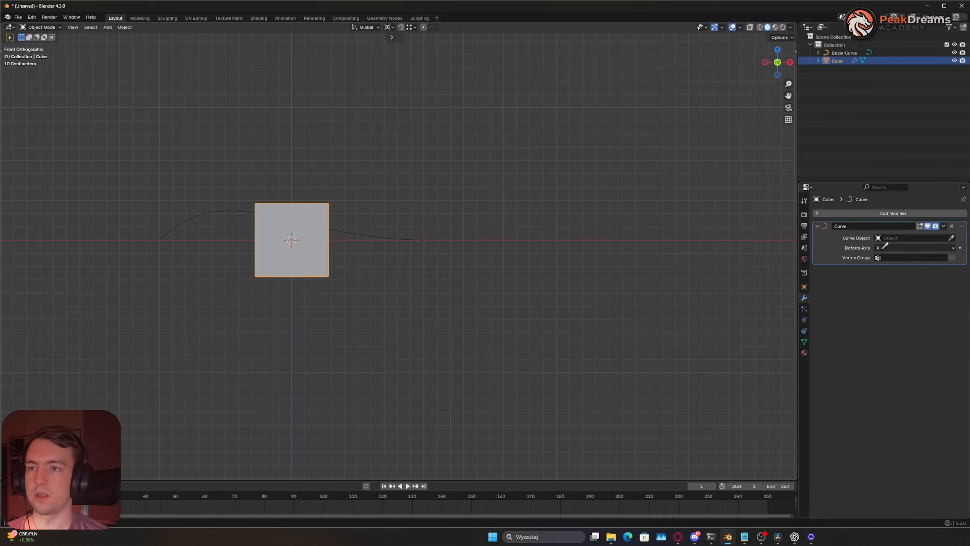
{"action": "left_click", "coordinate": [367, 234]}
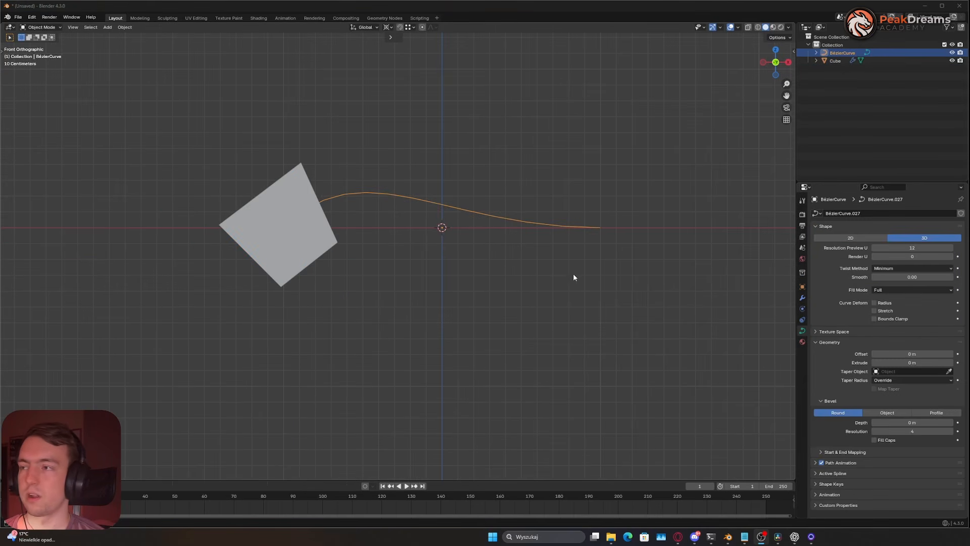
- Enable the Bézier curve's Radius deform option and shrink the radius of its starting control point
{"action": "left_click", "coordinate": [874, 303]}
{"action": "key", "text": "Tab"}
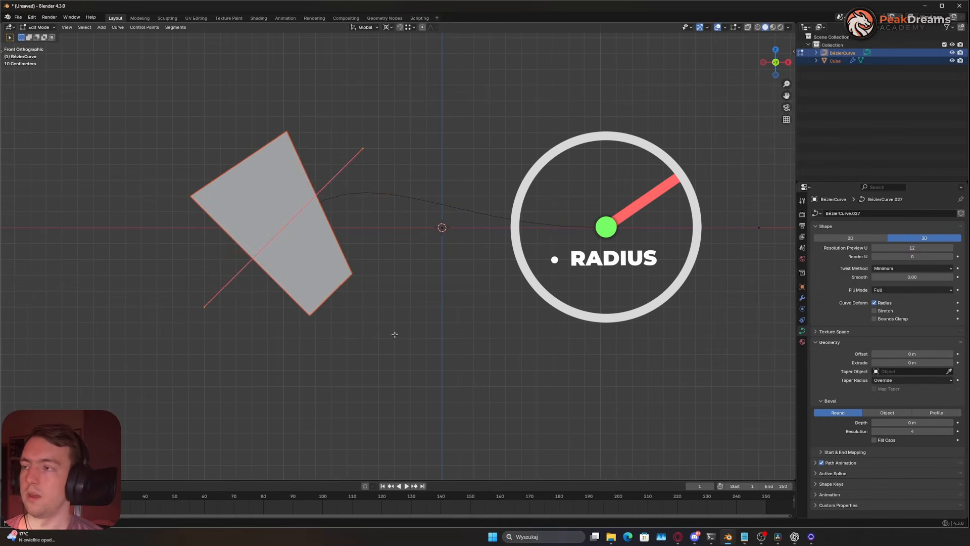
{"action": "key", "text": "alt+s"}
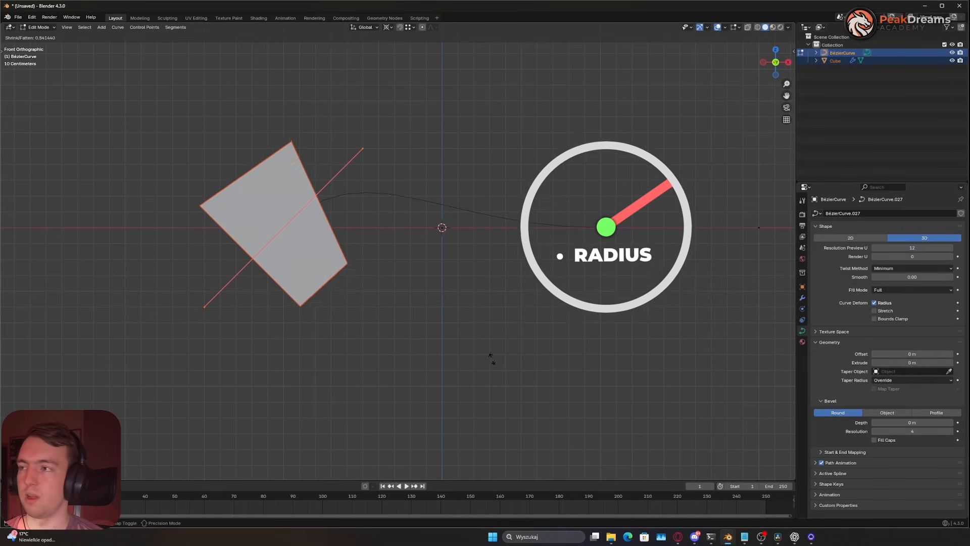
{"action": "left_click", "coordinate": [416, 241]}
{"action": "key", "text": "Tab"}
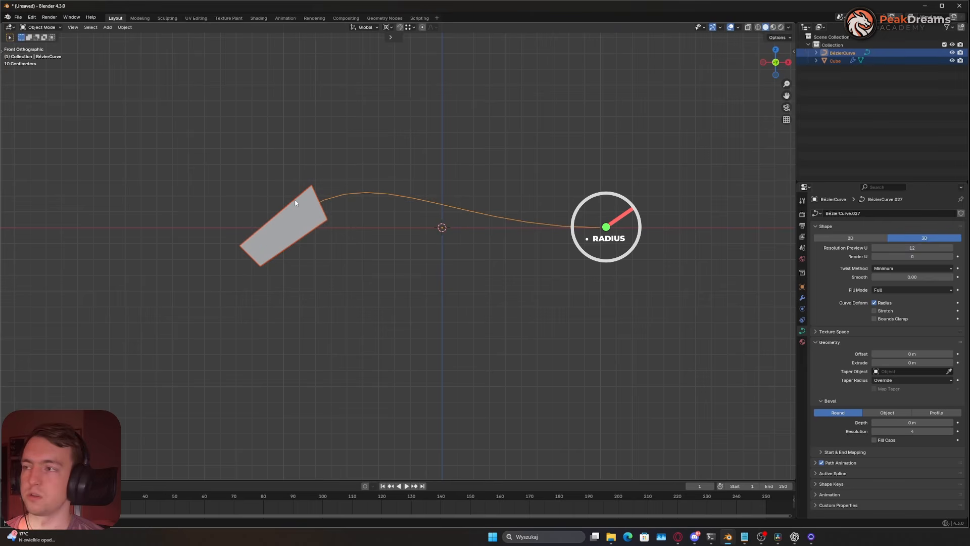
- Return the Bézier curve to Object Mode and enable its Stretch and Bounds Clamp deform options
{"action": "key", "text": "Tab"}
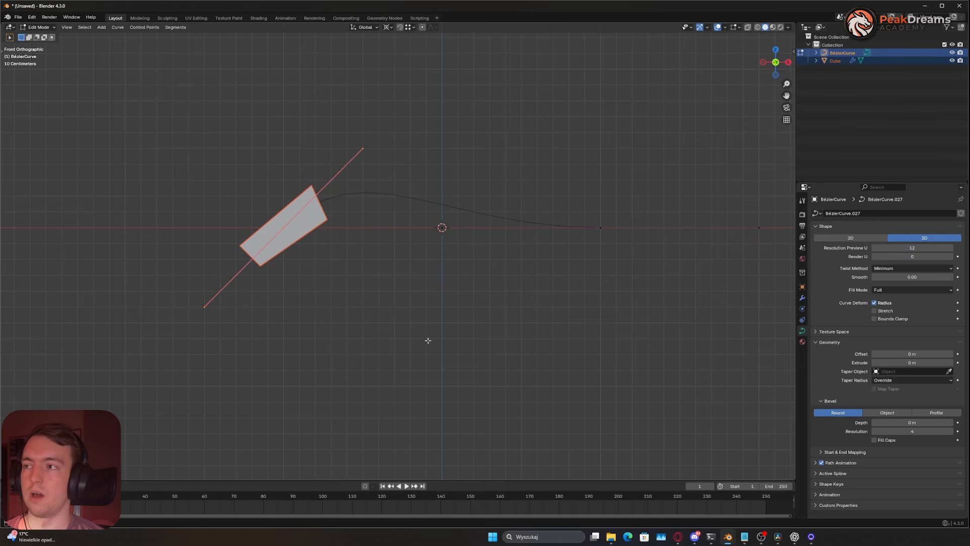
{"action": "key", "text": "Tab"}
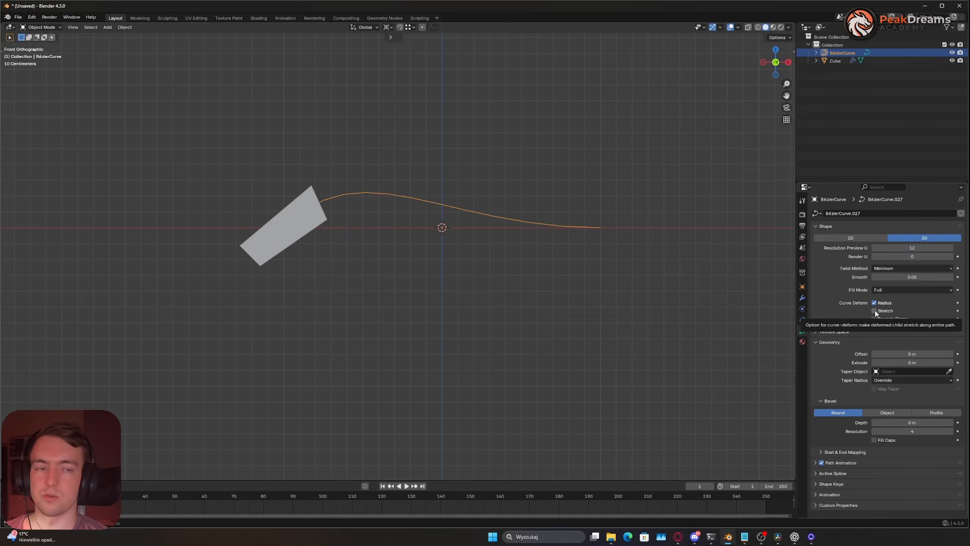
{"action": "left_click", "coordinate": [874, 310]}
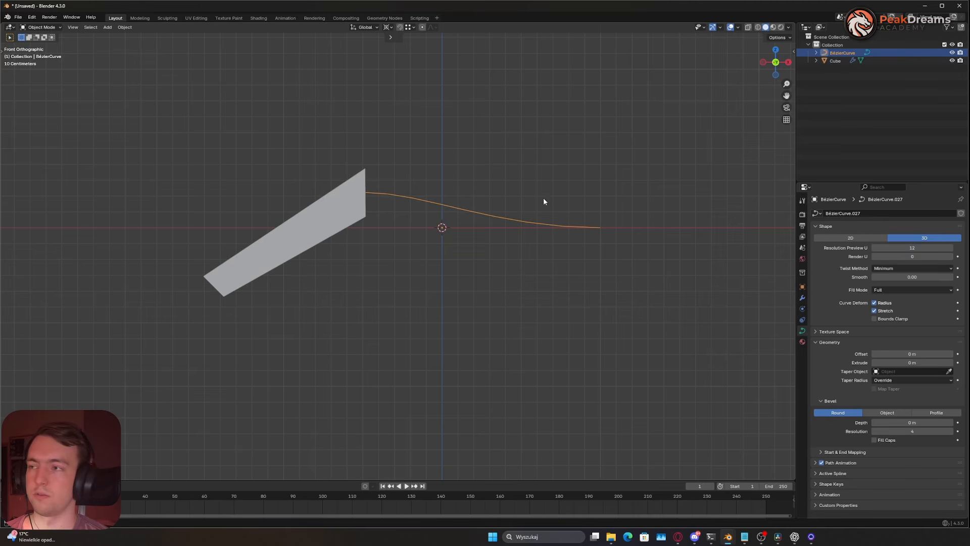
{"action": "left_click", "coordinate": [872, 318]}
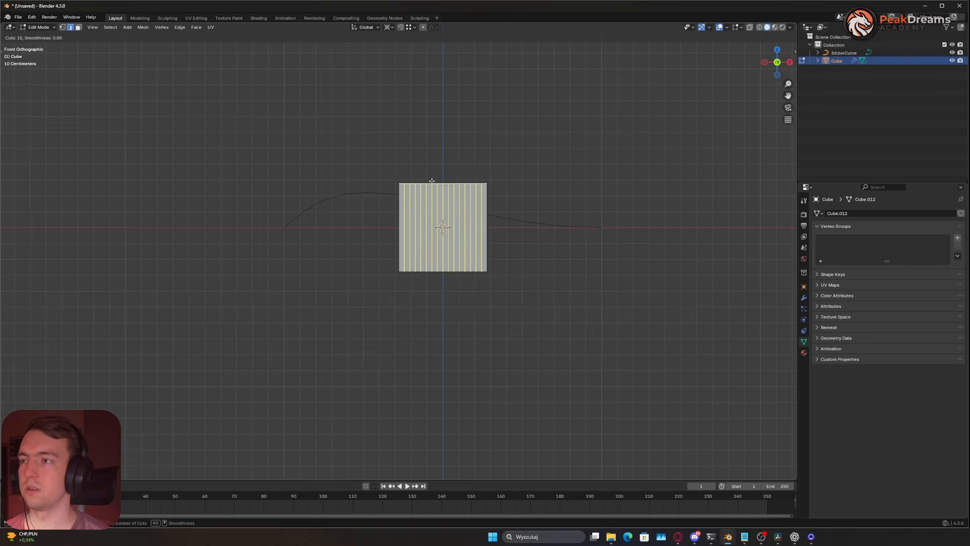
- Subdivide the cube with 25 vertical loop cuts and return to Object Mode
{"action": "scroll", "coordinate": [432, 177], "scroll_direction": "up", "scroll_amount": 10}
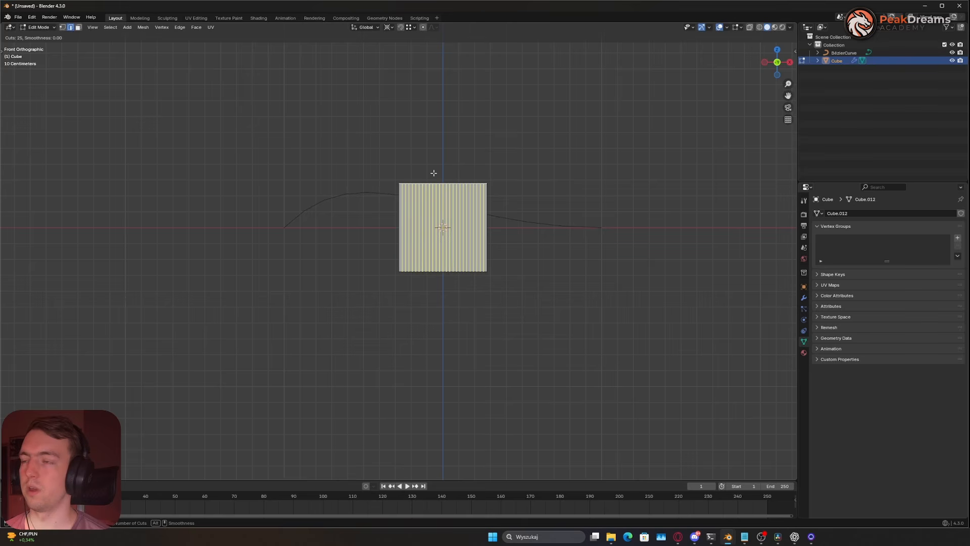
{"action": "left_click", "coordinate": [440, 158]}
{"action": "key", "text": "Tab"}
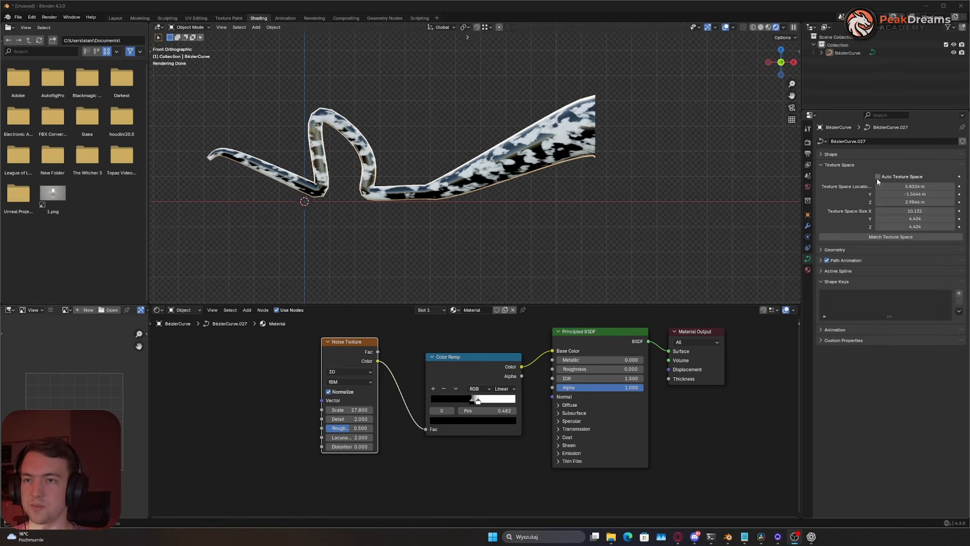
- Toggle Auto Texture Space on and off, and try manual changes to the curve's texture space location and size
{"action": "left_click", "coordinate": [877, 177]}
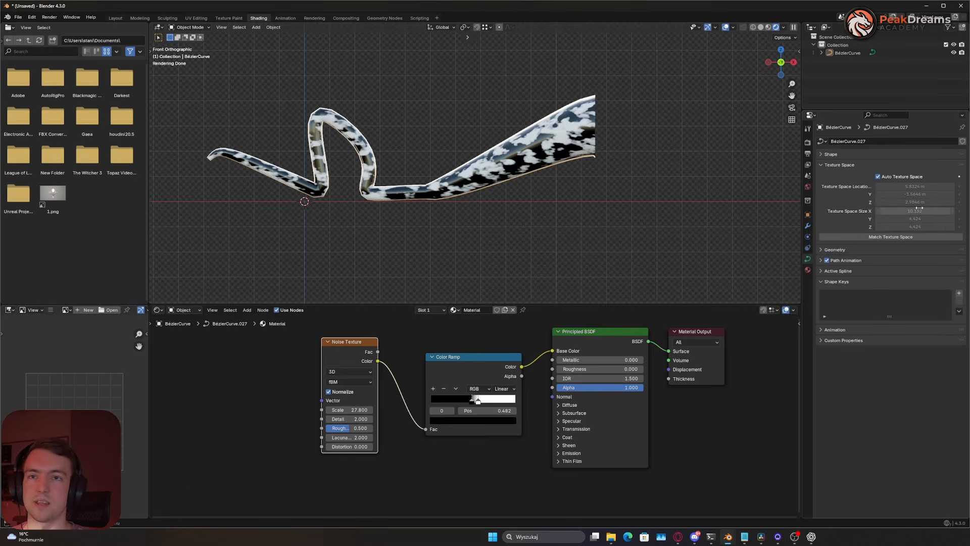
{"action": "left_click", "coordinate": [877, 177]}
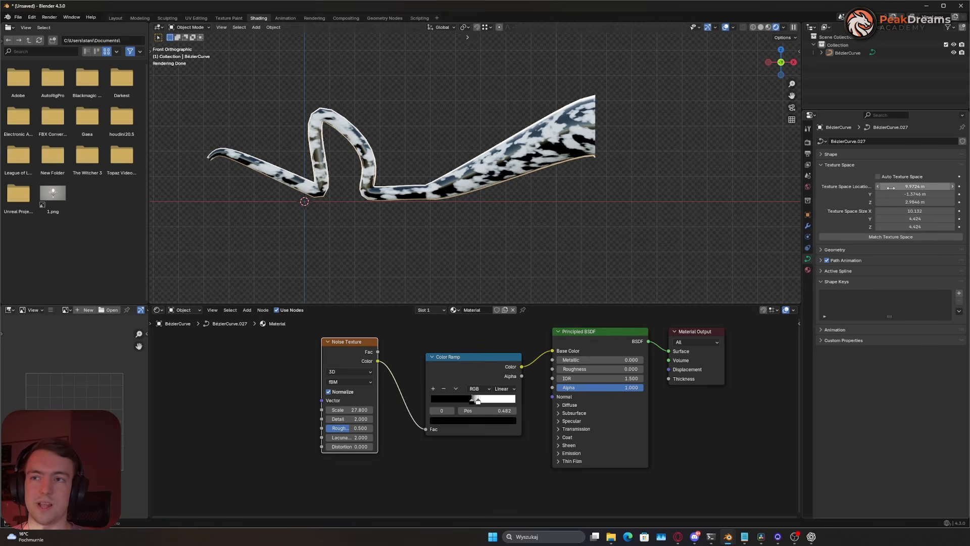
{"action": "left_click_drag", "start_coordinate": [888, 186], "coordinate": [927, 194]}
{"action": "left_click_drag", "start_coordinate": [892, 203], "coordinate": [899, 227]}
{"action": "key", "text": "ctrl+z"}
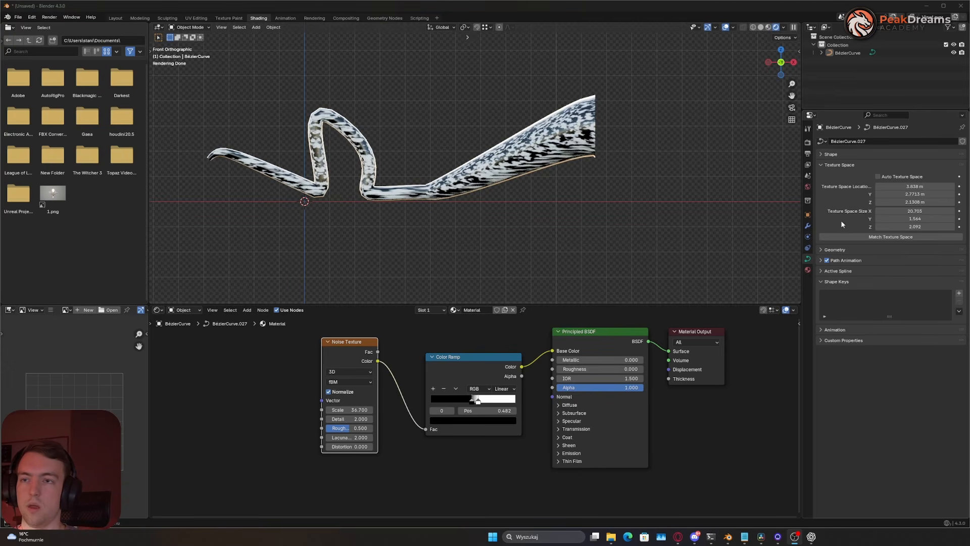
- Match the curve's texture space and set it back to automatic, and adjust the Noise Texture's Scale
{"action": "left_click", "coordinate": [878, 237]}
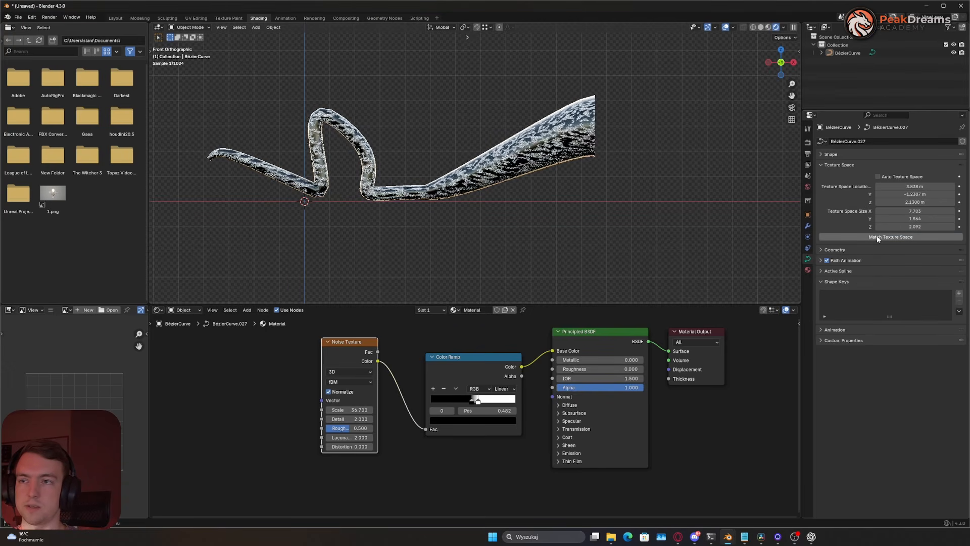
{"action": "left_click", "coordinate": [877, 178]}
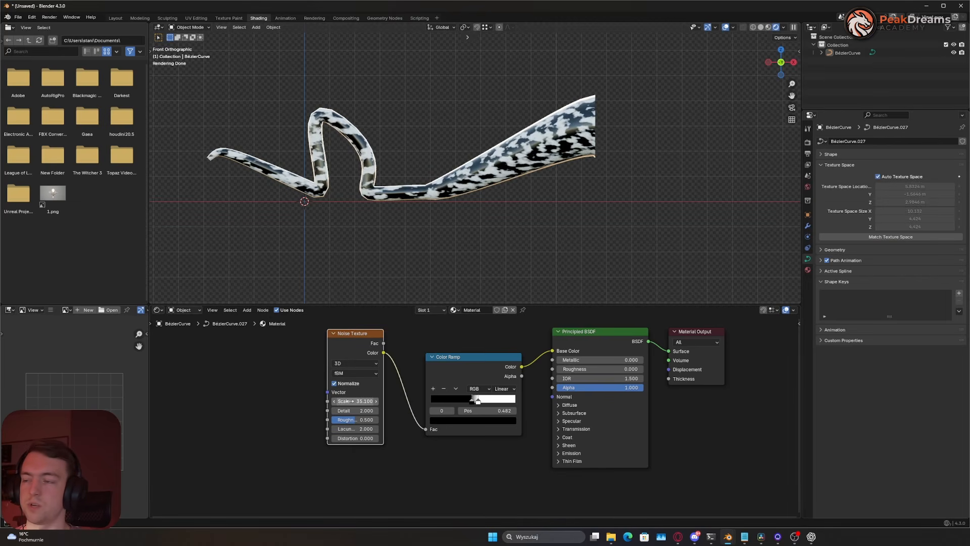
{"action": "left_click_drag", "start_coordinate": [348, 401], "coordinate": [353, 399]}
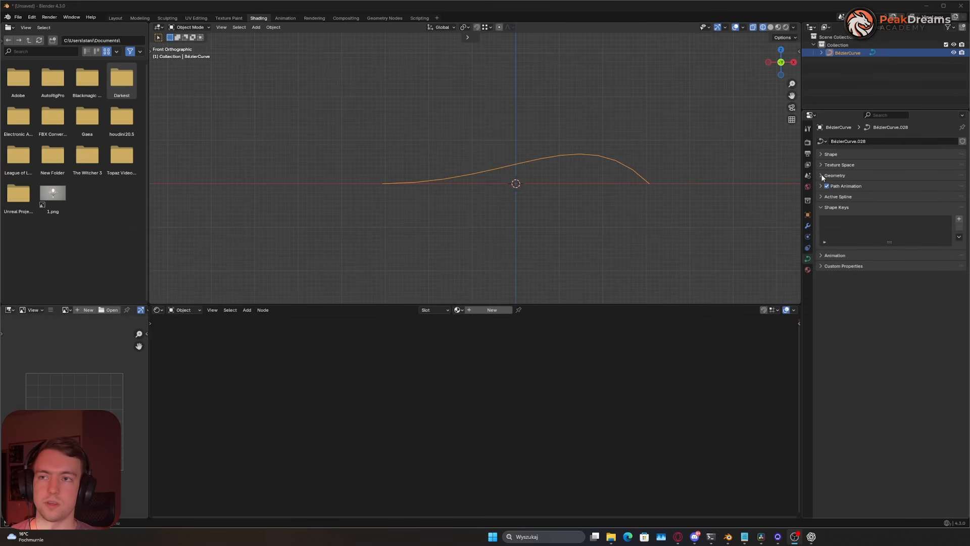
- Expand the Bézier curve's Geometry settings, extrude it 0.28 m and adjust its Offset
{"action": "left_click", "coordinate": [821, 175]}
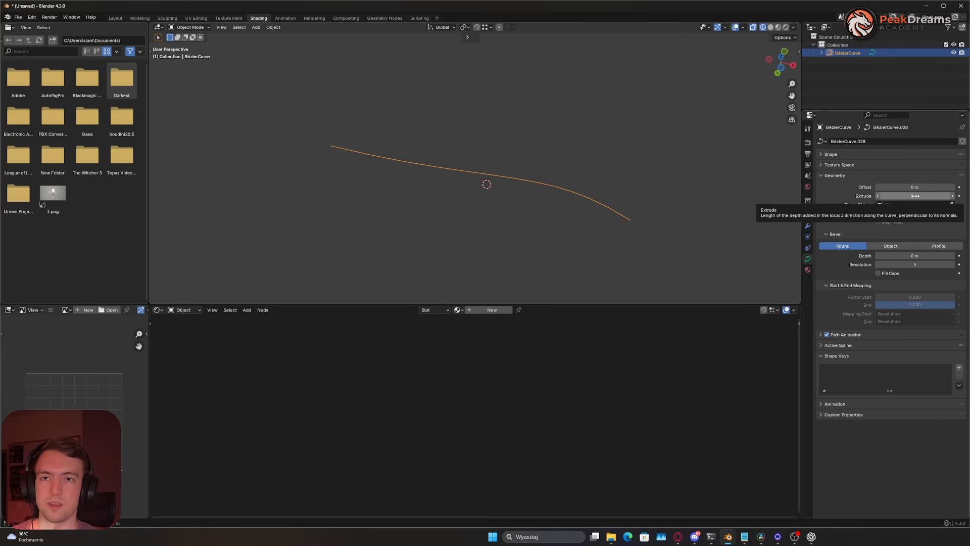
{"action": "left_click_drag", "start_coordinate": [915, 195], "coordinate": [895, 204]}
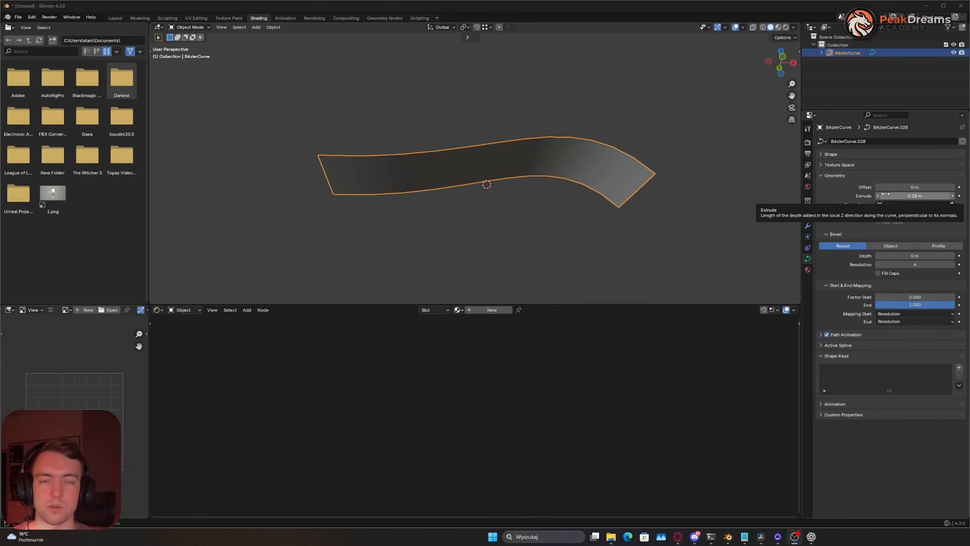
{"action": "left_click_drag", "start_coordinate": [888, 187], "coordinate": [937, 187]}
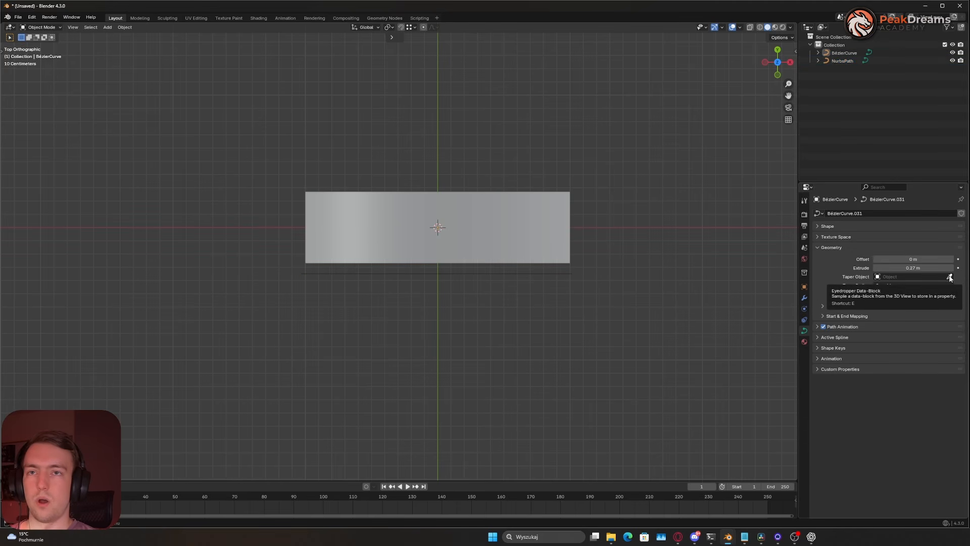
- Assign the NURBS path as the extruded Bézier curve's Taper Object
{"action": "left_click", "coordinate": [950, 277]}
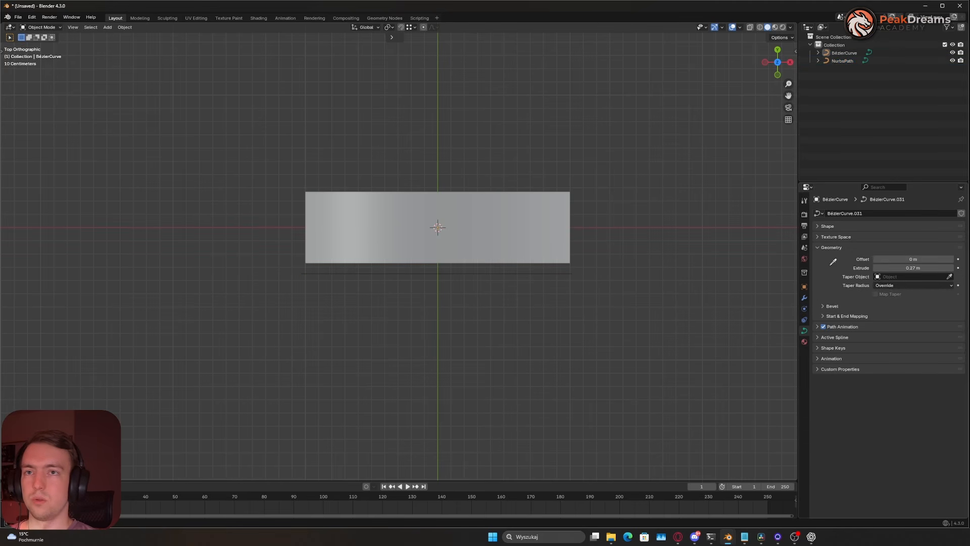
{"action": "left_click", "coordinate": [495, 271]}
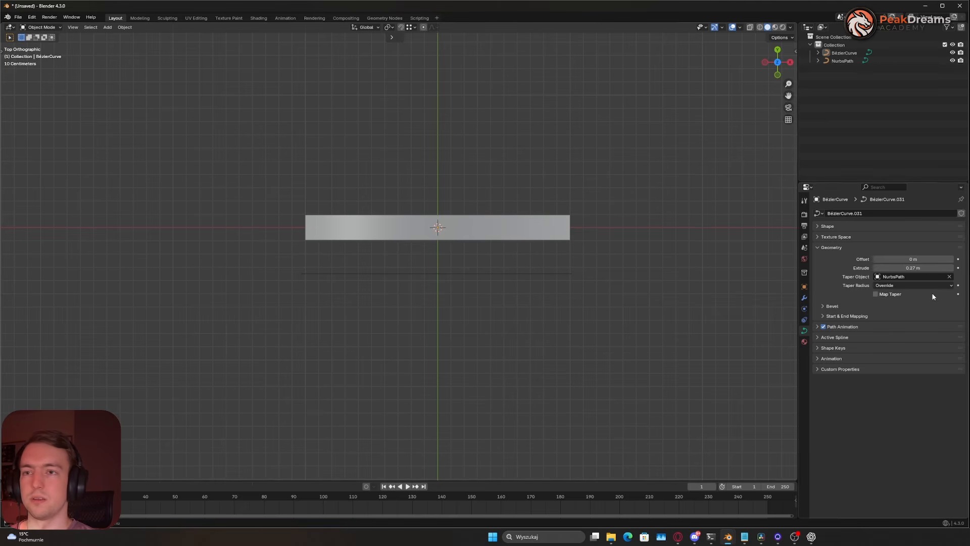
- Reshape the NURBS path by moving its second-to-last control point up and its first, second and last control points outward and down
{"action": "key", "text": "g"}
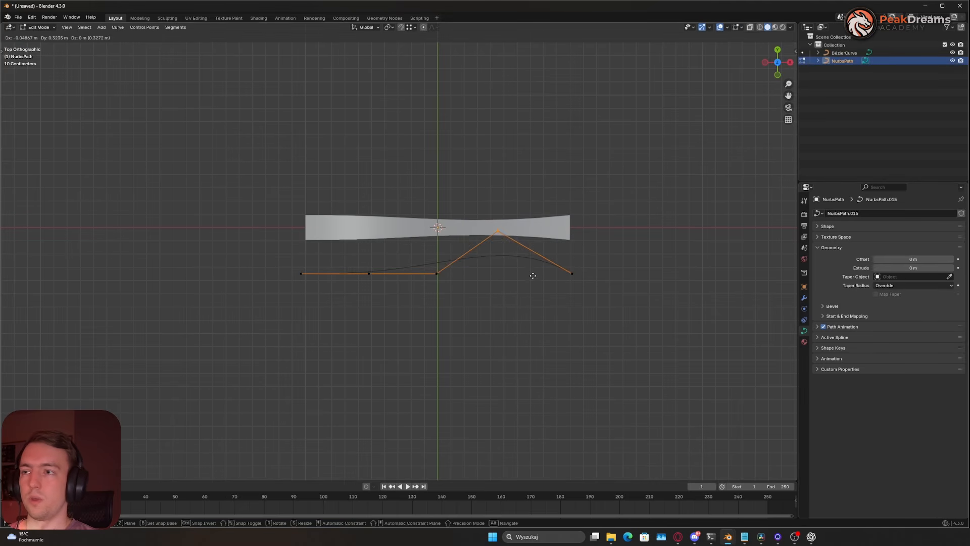
{"action": "left_click", "coordinate": [530, 256]}
{"action": "left_click_drag", "start_coordinate": [335, 246], "coordinate": [391, 316]}
{"action": "key", "text": "g"}
{"action": "left_click", "coordinate": [382, 400]}
{"action": "left_click_drag", "start_coordinate": [292, 264], "coordinate": [332, 331]}
{"action": "key", "text": "g"}
{"action": "left_click", "coordinate": [281, 383]}
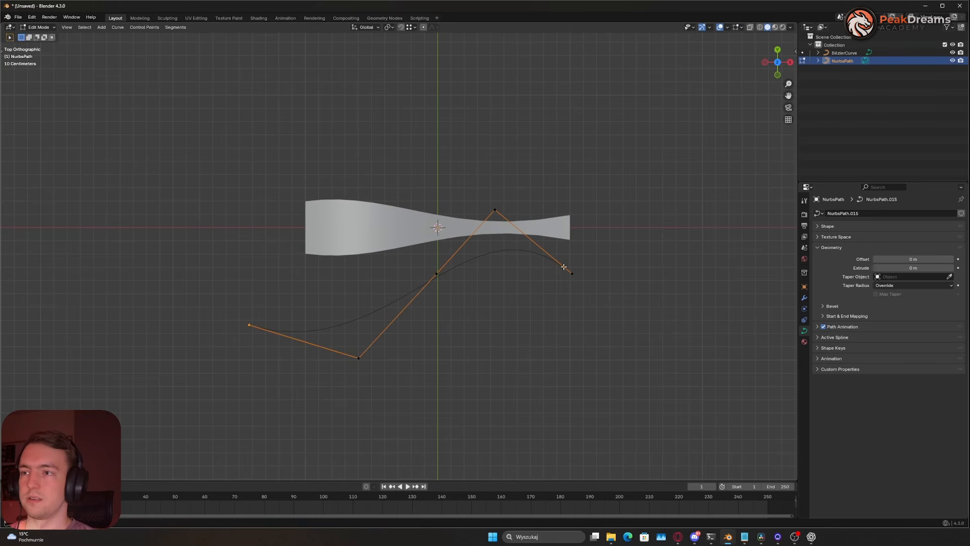
{"action": "left_click_drag", "start_coordinate": [564, 267], "coordinate": [627, 319]}
{"action": "key", "text": "g"}
{"action": "left_click", "coordinate": [684, 357]}
{"action": "key", "text": "Tab"}
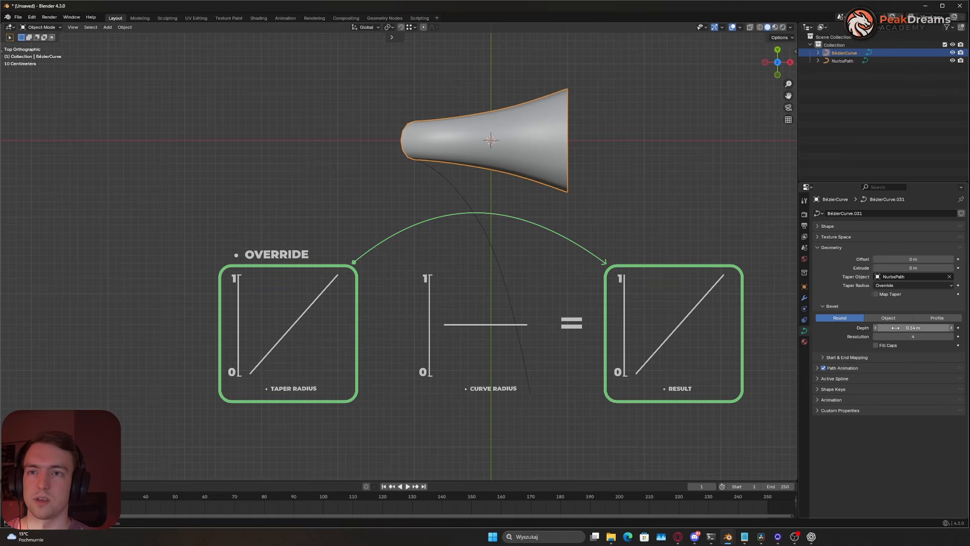
- Switch the tapered Bézier curve's Taper Radius mode to Multiply and then to Add
{"action": "left_click", "coordinate": [908, 286]}
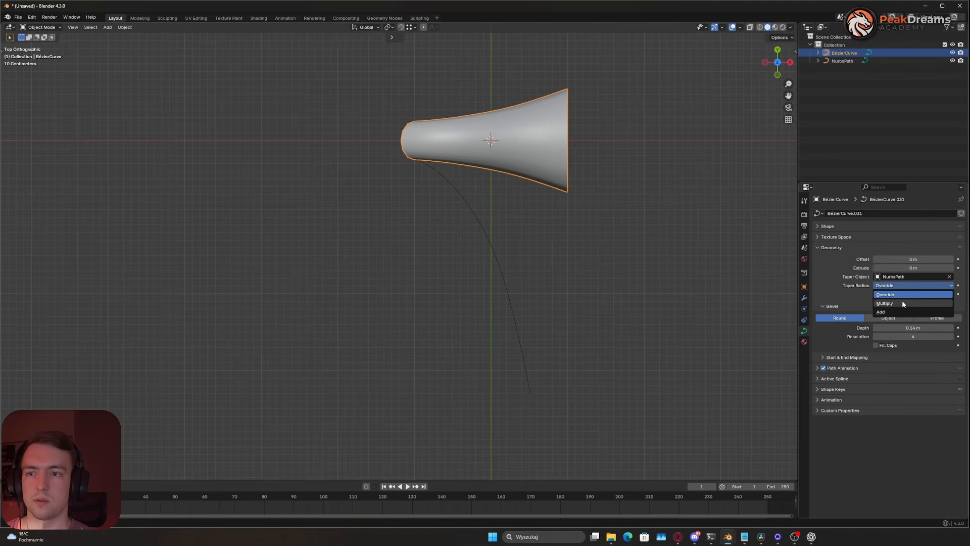
{"action": "left_click", "coordinate": [901, 300]}
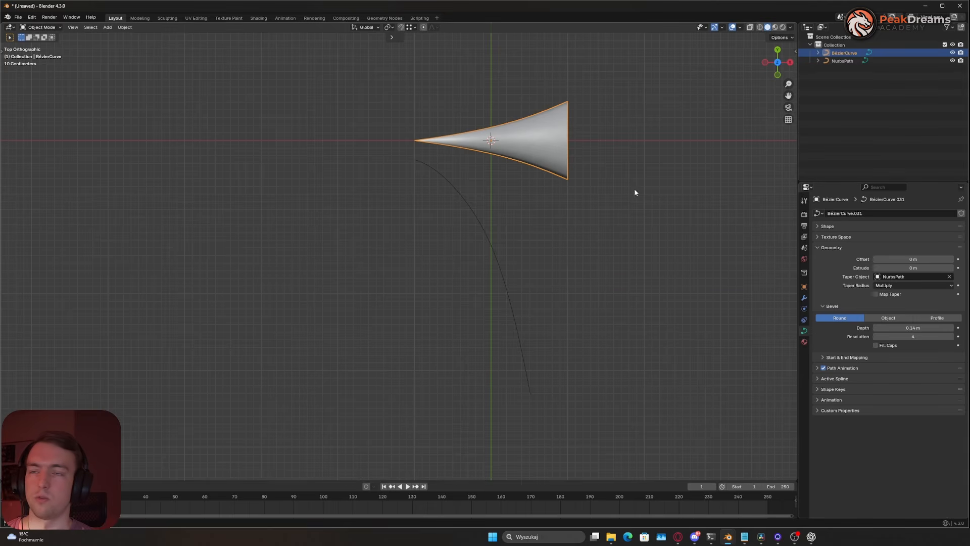
{"action": "left_click", "coordinate": [913, 285]}
{"action": "left_click", "coordinate": [902, 297]}
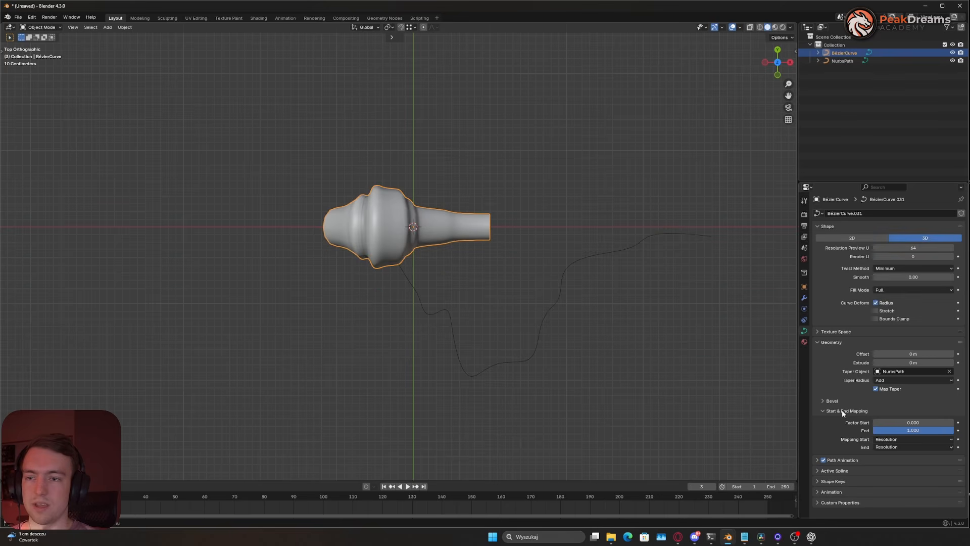
- Vary the tapered curve's Factor Start with Map Taper disabled and again with it enabled
{"action": "left_click", "coordinate": [874, 390]}
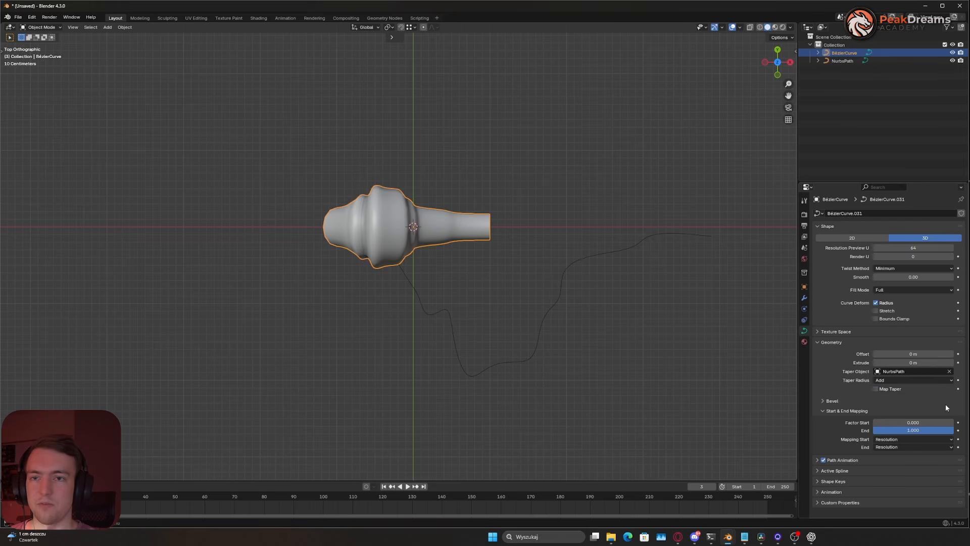
{"action": "left_click_drag", "start_coordinate": [928, 422], "coordinate": [955, 430]}
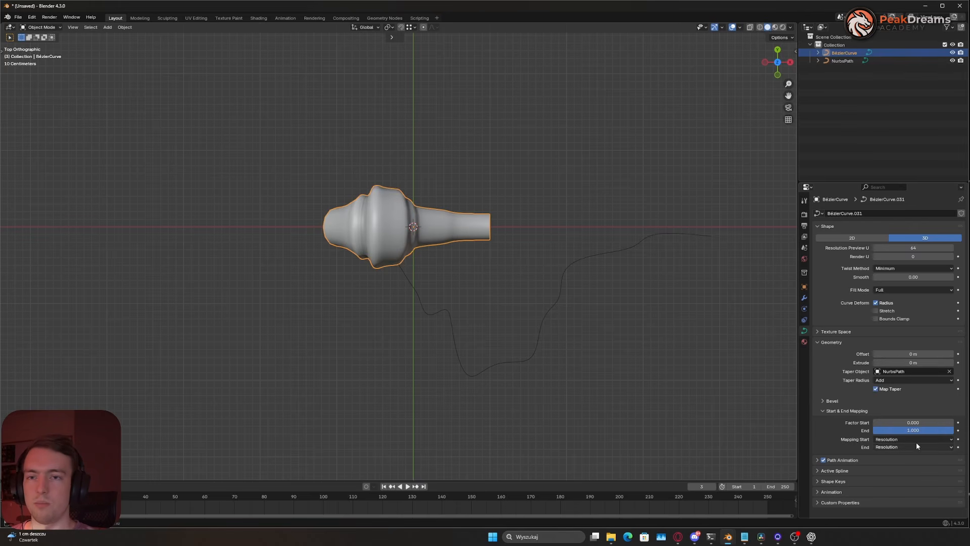
{"action": "left_click_drag", "start_coordinate": [908, 426], "coordinate": [932, 432]}
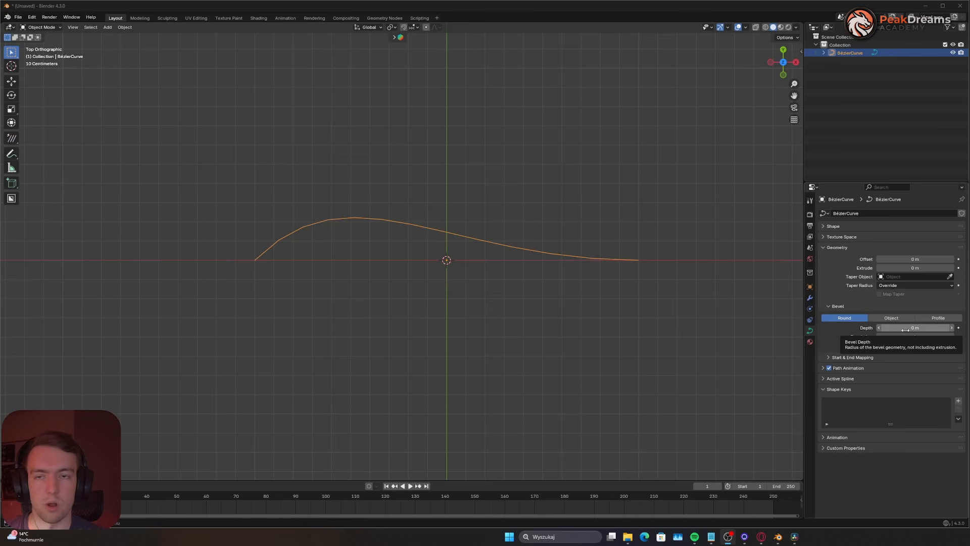
- Set the new Bézier curve's round bevel Depth to 0.128 m
{"action": "left_click_drag", "start_coordinate": [905, 329], "coordinate": [969, 330]}
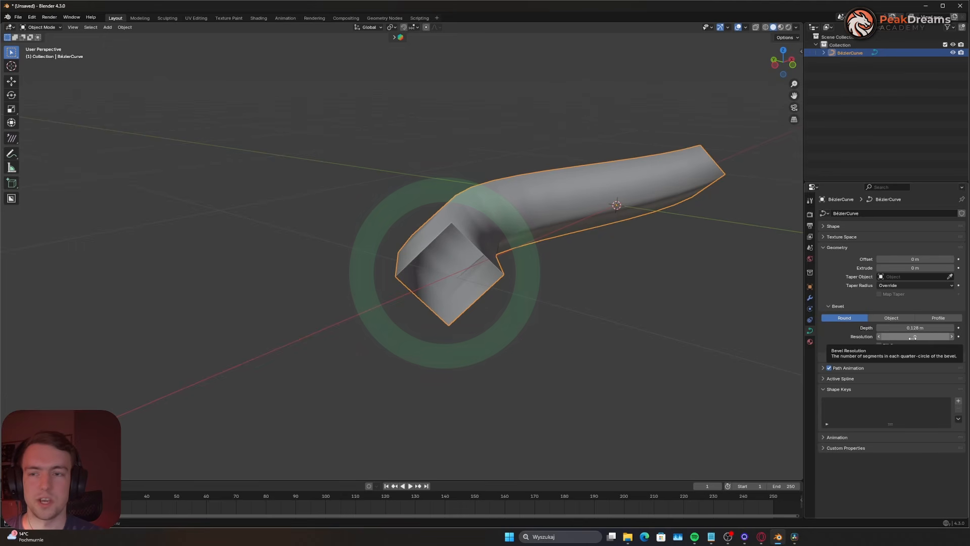
- Set the curve's round bevel Resolution to 1 and toggle Fill Caps for its open ends
{"action": "left_click_drag", "start_coordinate": [913, 336], "coordinate": [944, 336]}
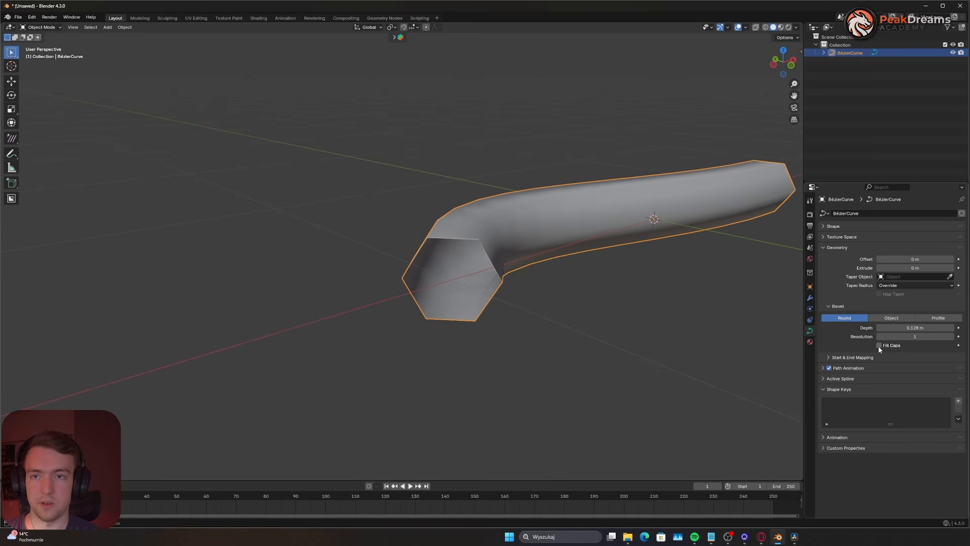
{"action": "left_click", "coordinate": [879, 345]}
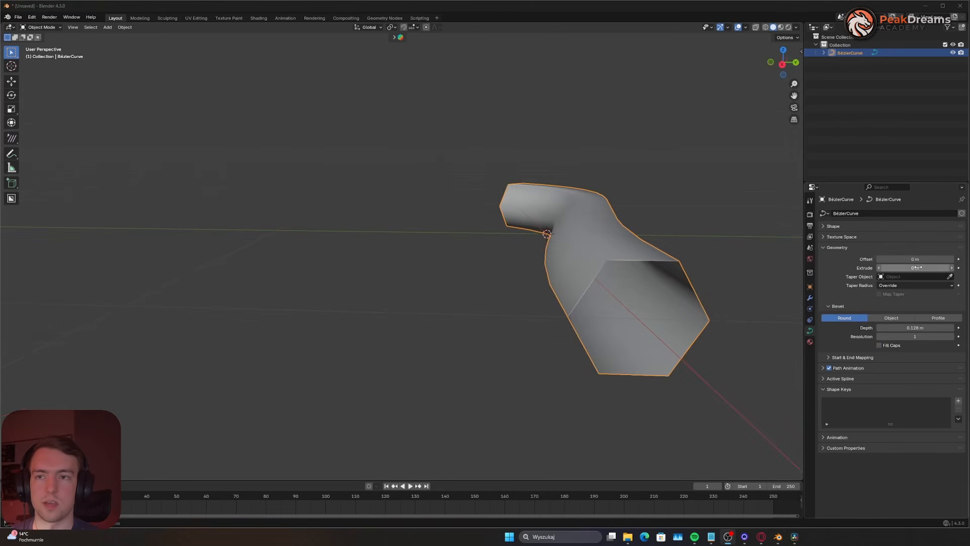
- Extrude the curve 0.39 m and switch its bevel to Object, using BézierCircle as the cross-section
{"action": "left_click_drag", "start_coordinate": [917, 268], "coordinate": [897, 268]}
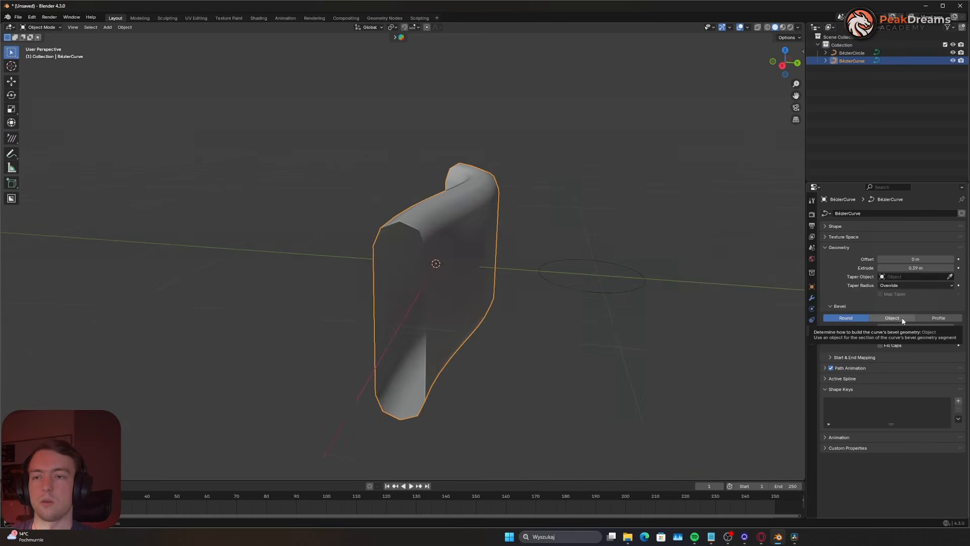
{"action": "left_click", "coordinate": [892, 318]}
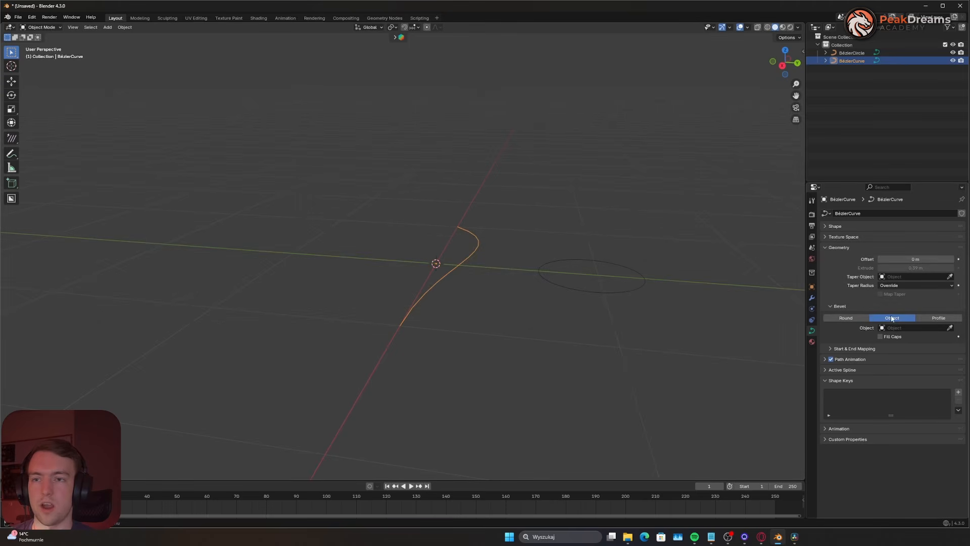
{"action": "left_click", "coordinate": [949, 328]}
{"action": "left_click", "coordinate": [617, 289]}
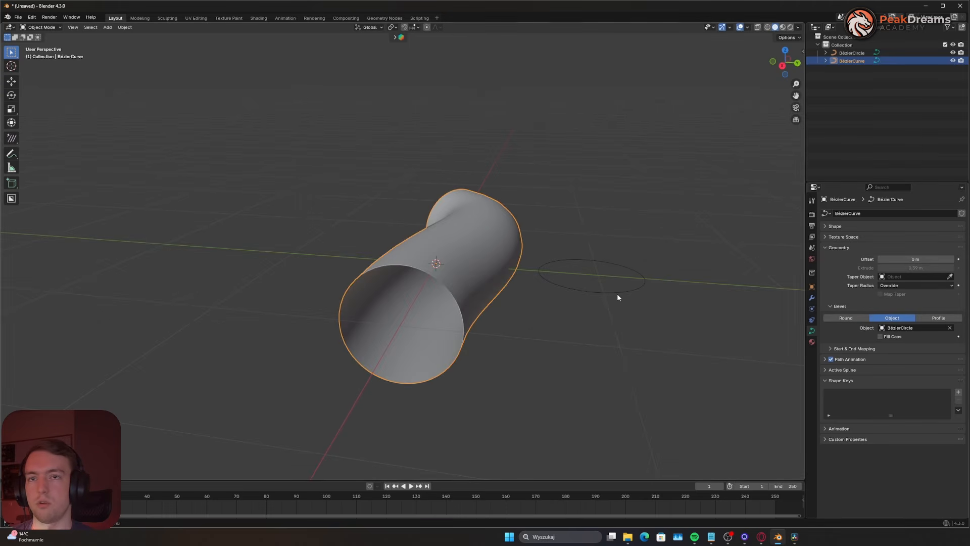
- Scale all control points of the BézierCircle cross-section down to about half size in Edit Mode
{"action": "left_click_drag", "start_coordinate": [592, 287], "coordinate": [611, 318]}
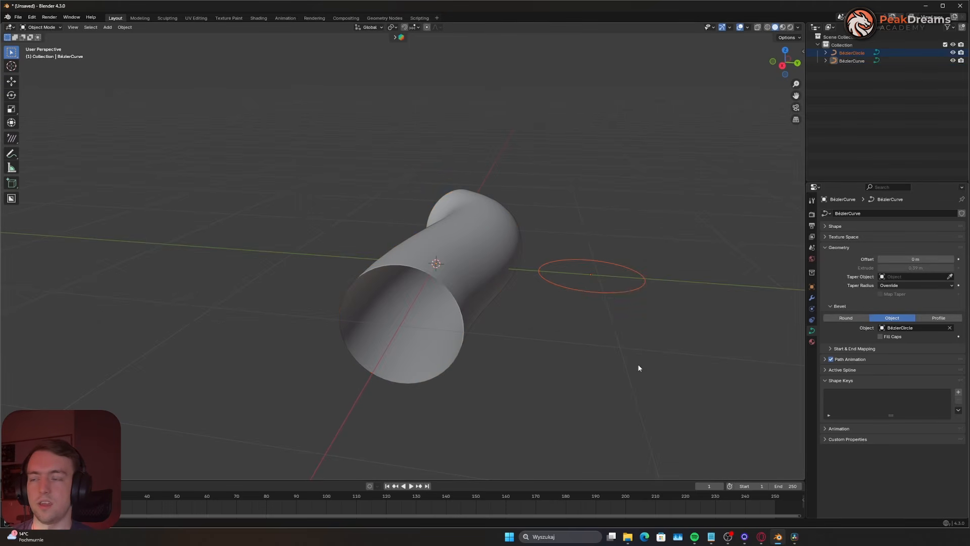
{"action": "middle_click_drag", "start_coordinate": [639, 365], "coordinate": [615, 379]}
{"action": "key", "text": "KP_7"}
{"action": "middle_click_drag", "start_coordinate": [596, 345], "coordinate": [523, 264], "text": "shift"}
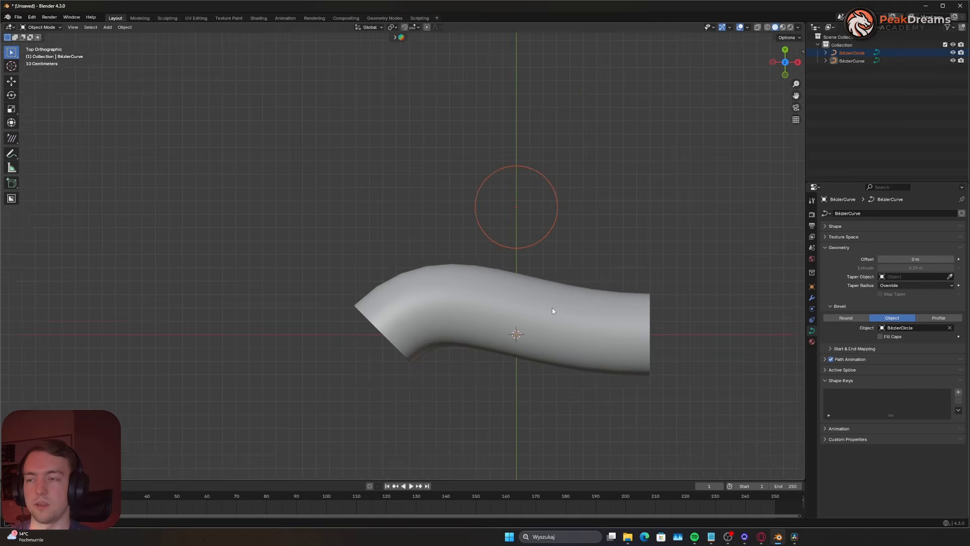
{"action": "key", "text": "Tab"}
{"action": "key", "text": "s"}
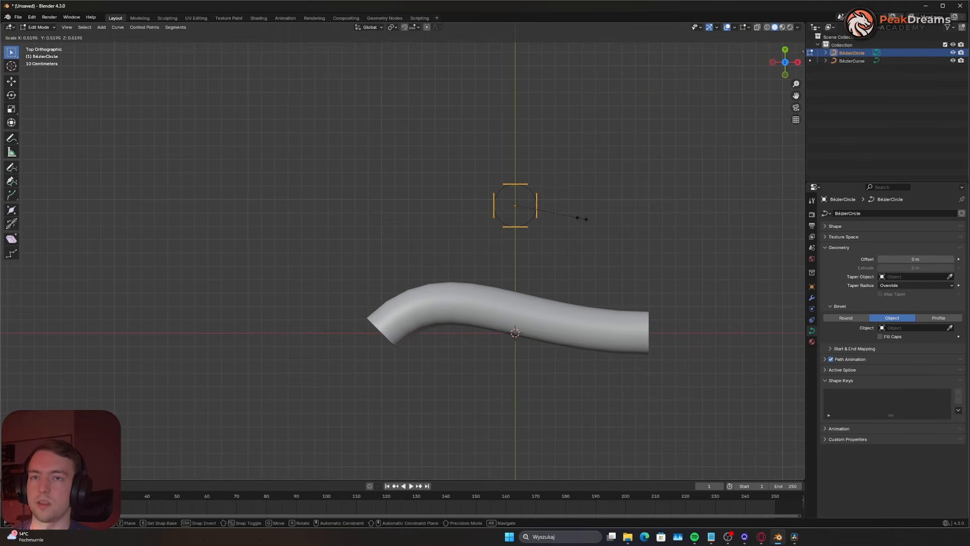
{"action": "left_click", "coordinate": [582, 219]}
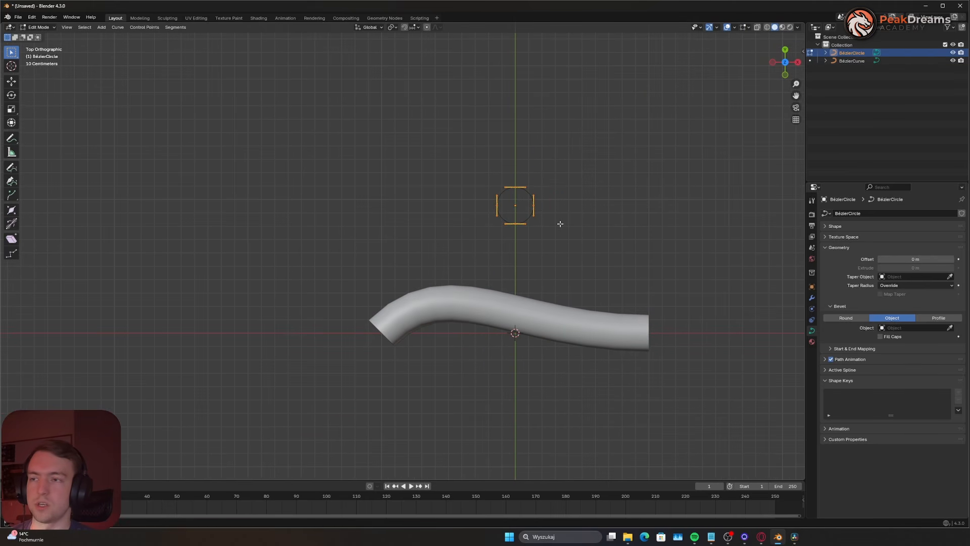
- Duplicate the small circle three times within BézierCircle, placing the progressively smaller copies beside the original
{"action": "key", "text": "shift+d"}
{"action": "left_click", "coordinate": [603, 201]}
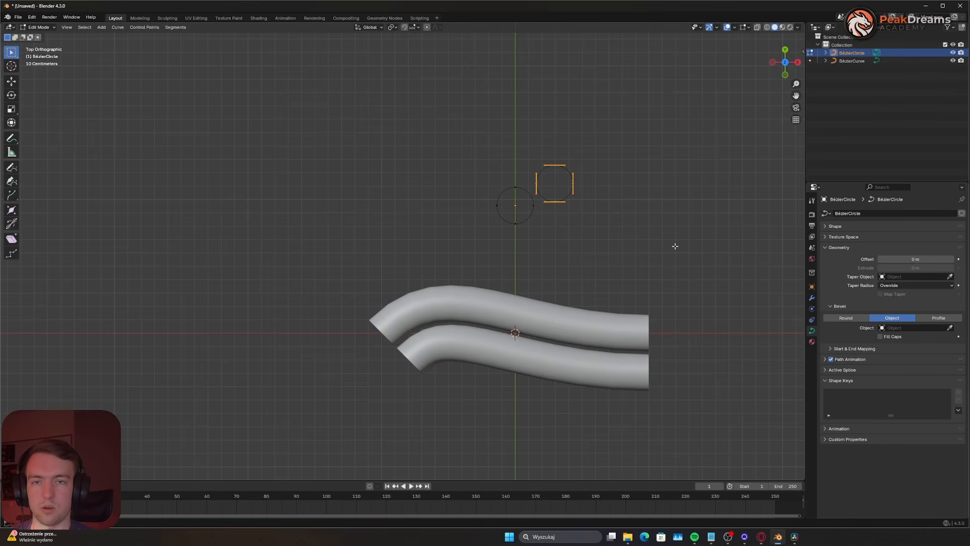
{"action": "key", "text": "shift+d"}
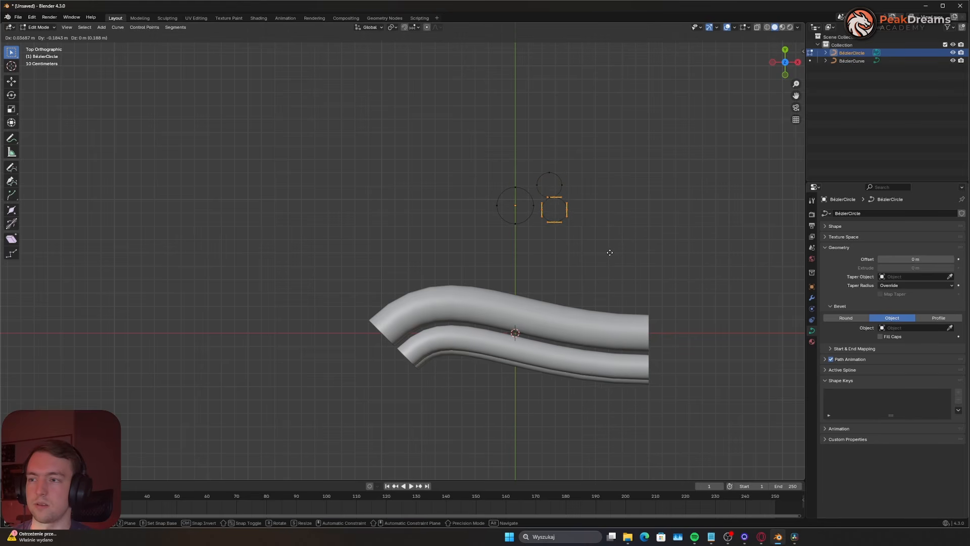
{"action": "left_click", "coordinate": [608, 267]}
{"action": "key", "text": "shift+d"}
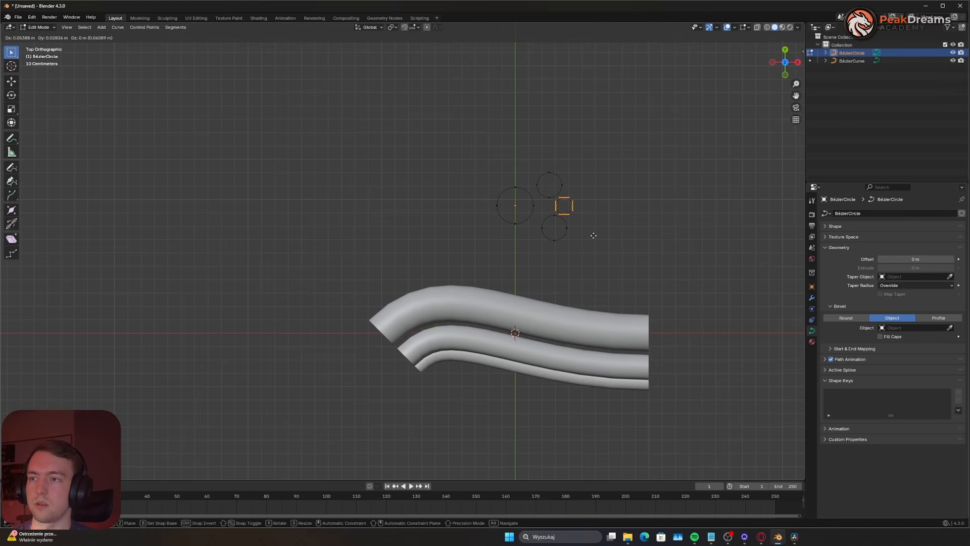
{"action": "left_click", "coordinate": [595, 235]}
- Reshape the circles by moving the smallest one's outer point inward, the upper one's two points outward, and points of the largest one
{"action": "scroll", "coordinate": [549, 213], "scroll_direction": "up", "scroll_amount": 4}
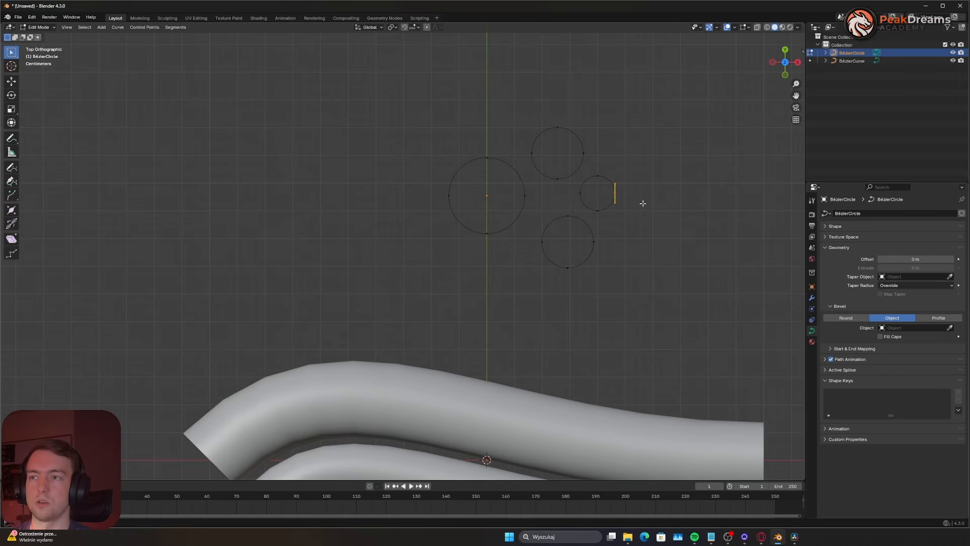
{"action": "key", "text": "g"}
{"action": "left_click", "coordinate": [617, 202]}
{"action": "left_click_drag", "start_coordinate": [550, 122], "coordinate": [593, 172]}
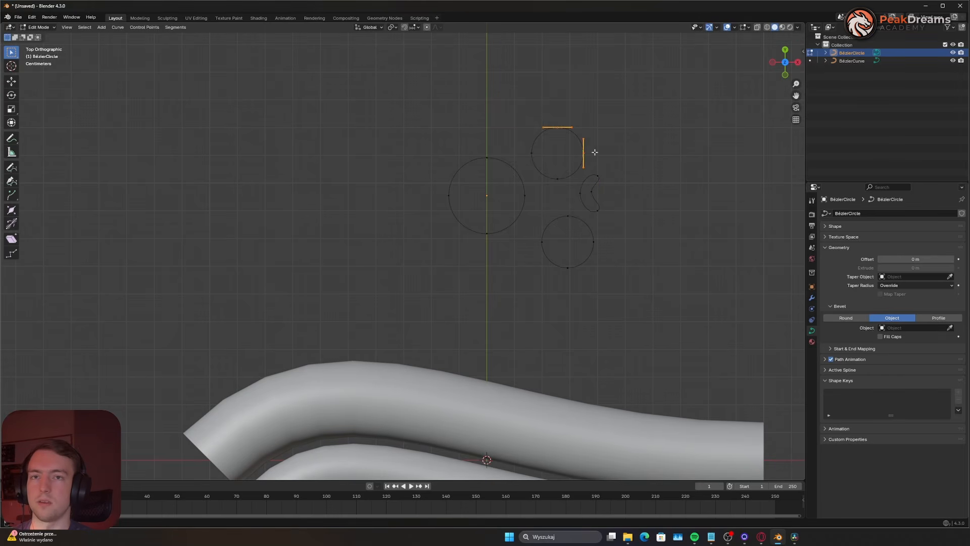
{"action": "key", "text": "g"}
{"action": "left_click", "coordinate": [630, 159]}
{"action": "left_click_drag", "start_coordinate": [509, 168], "coordinate": [529, 215]}
{"action": "key", "text": "g"}
{"action": "left_click", "coordinate": [495, 214]}
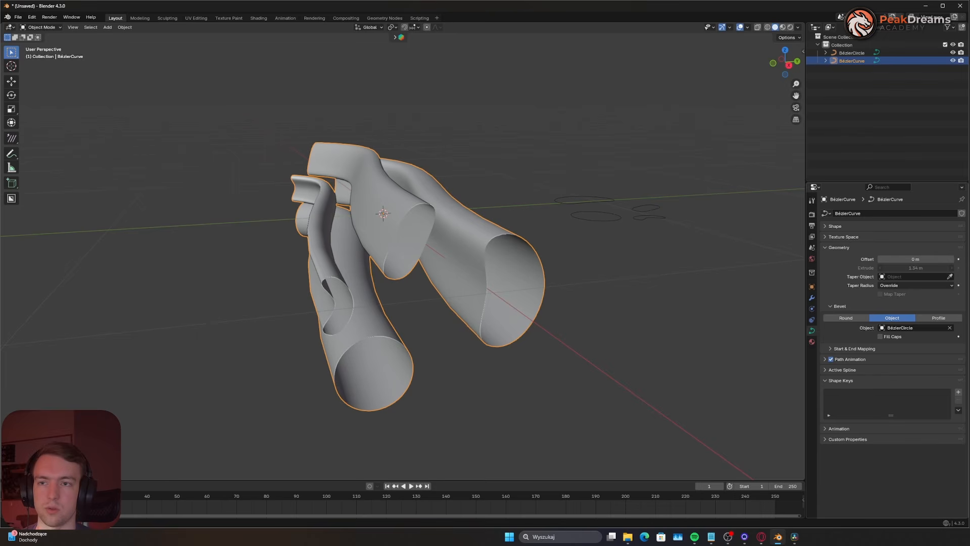
- Try to change the Extrude value of the curve beveled with the BézierCircle object
{"action": "left_click_drag", "start_coordinate": [915, 268], "coordinate": [809, 235]}
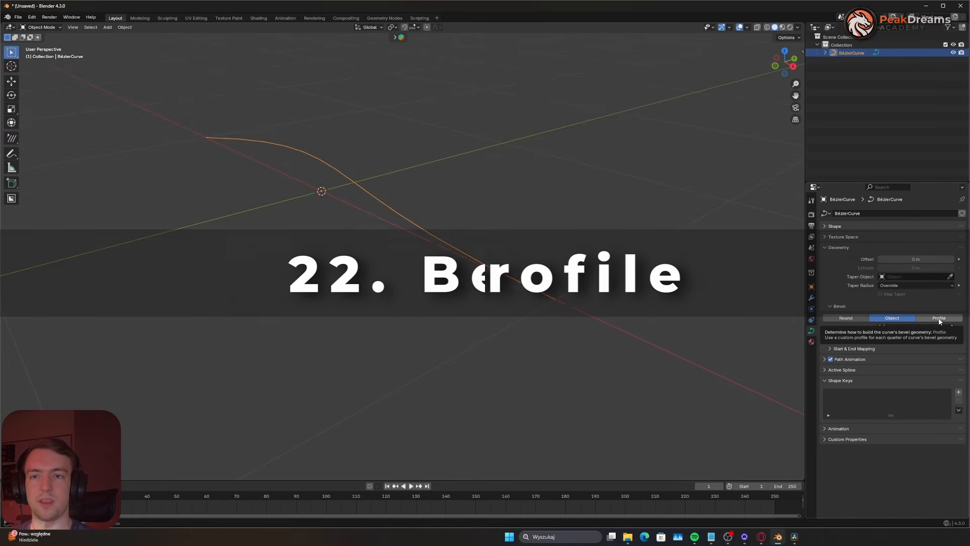
- Switch the curve's bevel to Profile and bend the profile into a wave with points near X 0.20 and X 0.67, Y 0.44
{"action": "left_click", "coordinate": [939, 318]}
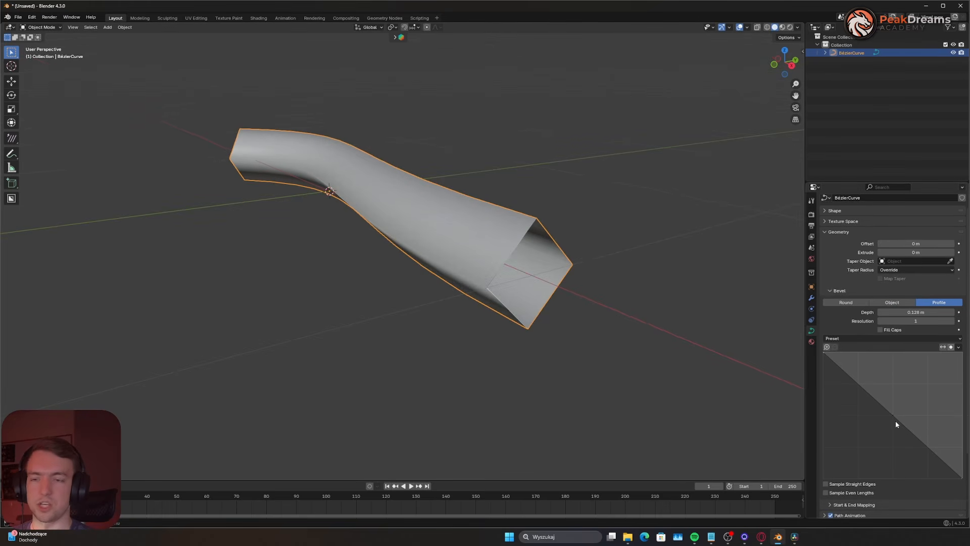
{"action": "left_click_drag", "start_coordinate": [895, 421], "coordinate": [855, 439]}
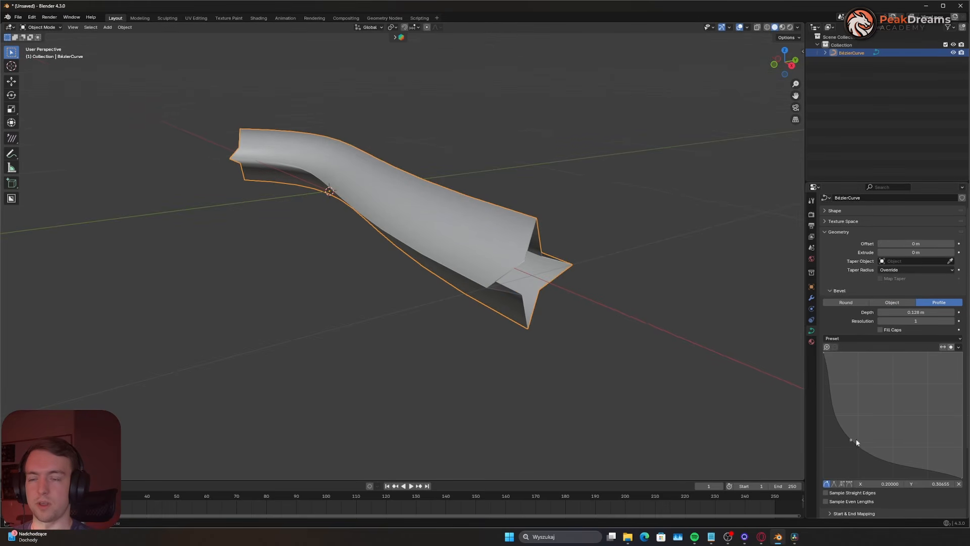
{"action": "left_click_drag", "start_coordinate": [916, 457], "coordinate": [917, 426]}
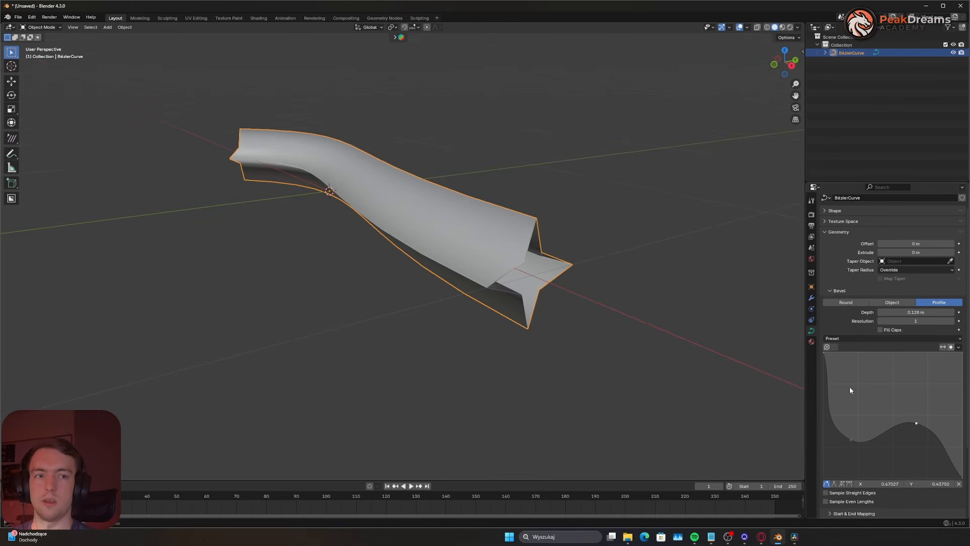
- Set the profile bevel's Resolution to 32 and its Depth to 0.288 m
{"action": "left_click_drag", "start_coordinate": [916, 321], "coordinate": [947, 321]}
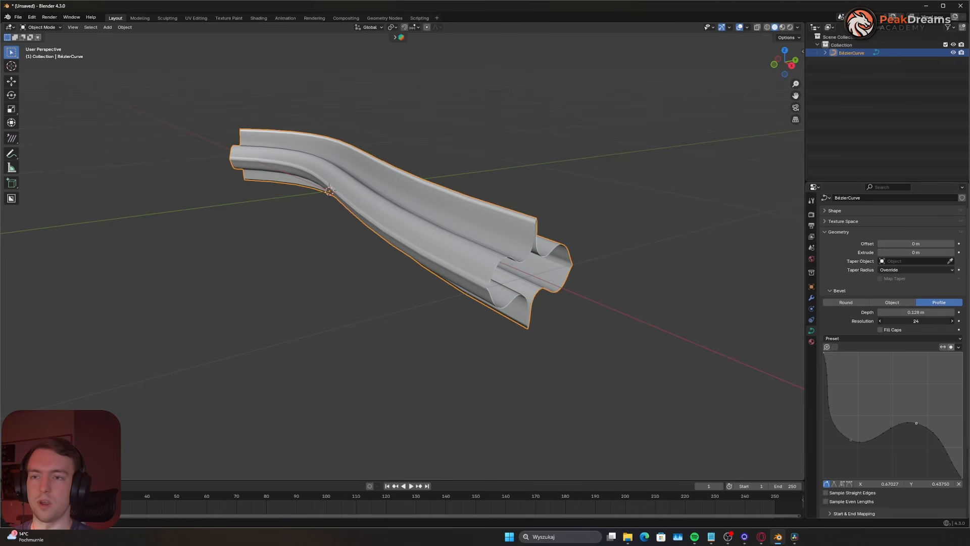
{"action": "mouse_move", "coordinate": [893, 321]}
{"action": "left_mouse_down"}
{"action": "mouse_move", "coordinate": [949, 312]}
{"action": "mouse_move", "coordinate": [909, 313]}
{"action": "left_mouse_up"}
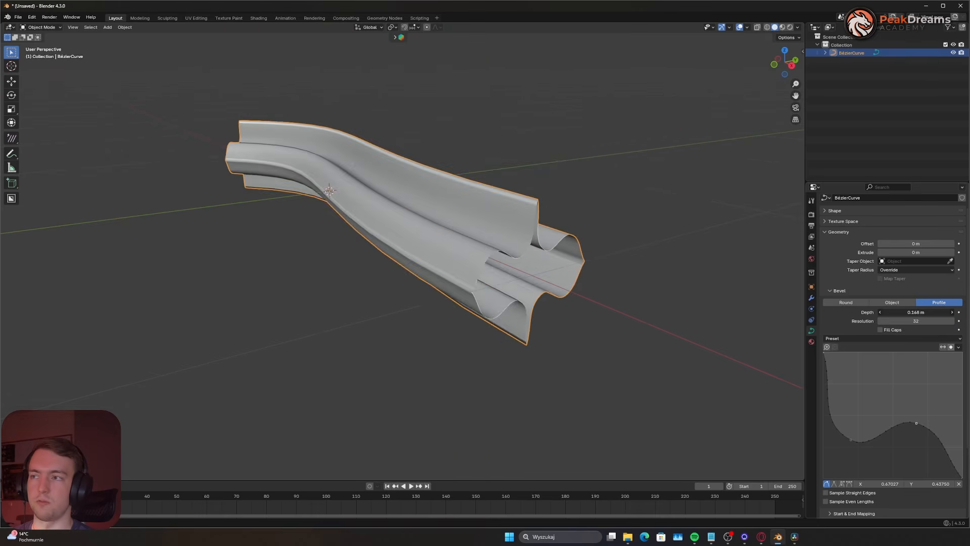
{"action": "left_click_drag", "start_coordinate": [910, 313], "coordinate": [902, 313]}
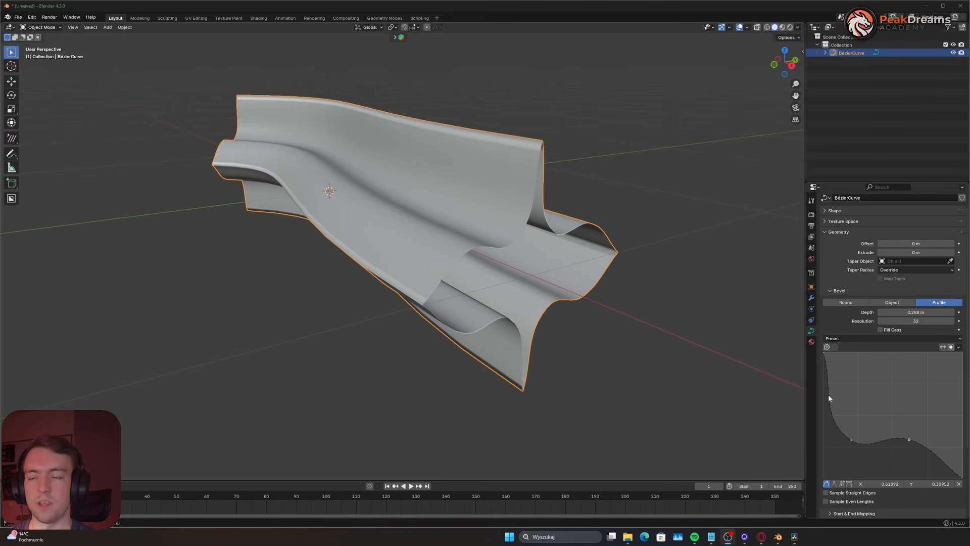
- Add a profile point near X 0.19, Y 0.76 and give it and the point at X 0.20 sharp vector handles
{"action": "left_click_drag", "start_coordinate": [828, 395], "coordinate": [848, 383]}
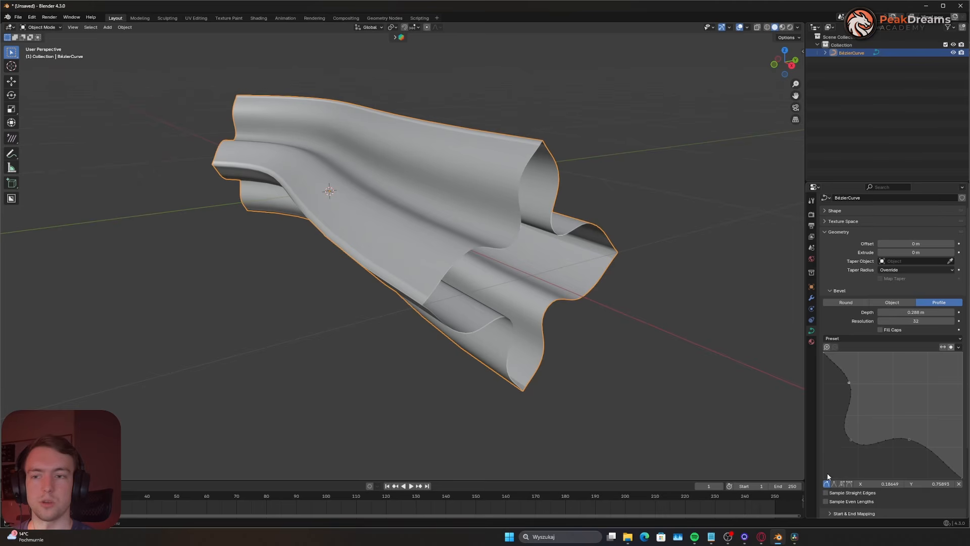
{"action": "left_click", "coordinate": [834, 484]}
{"action": "left_click", "coordinate": [851, 439]}
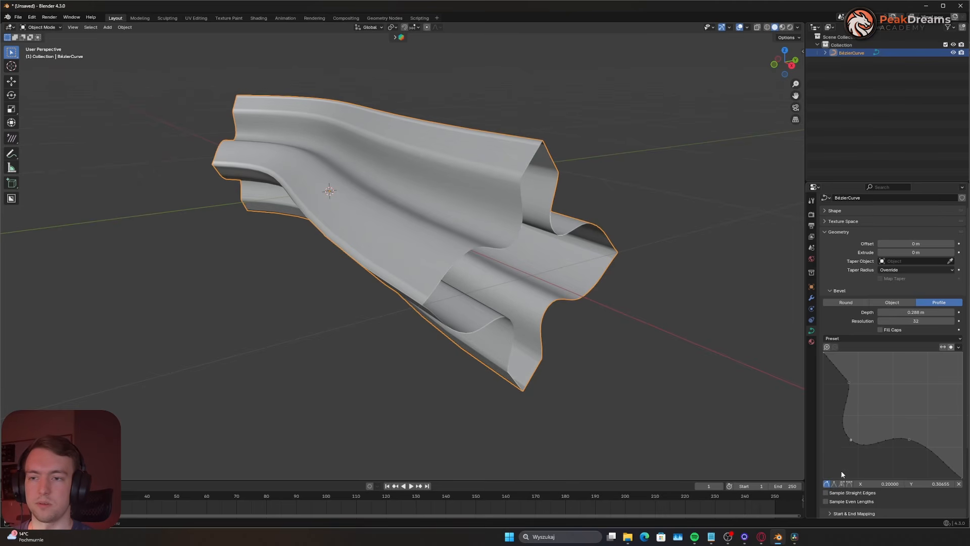
{"action": "left_click", "coordinate": [835, 484]}
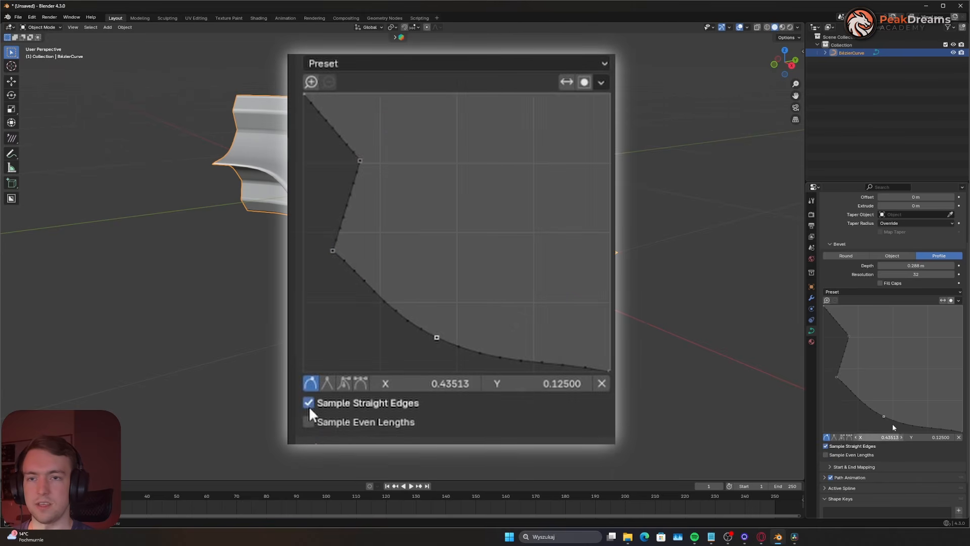
- Toggle the bevel profile's Sample Straight Edges and Sample Even Lengths options
{"action": "left_click", "coordinate": [826, 446]}
{"action": "left_click", "coordinate": [826, 455]}
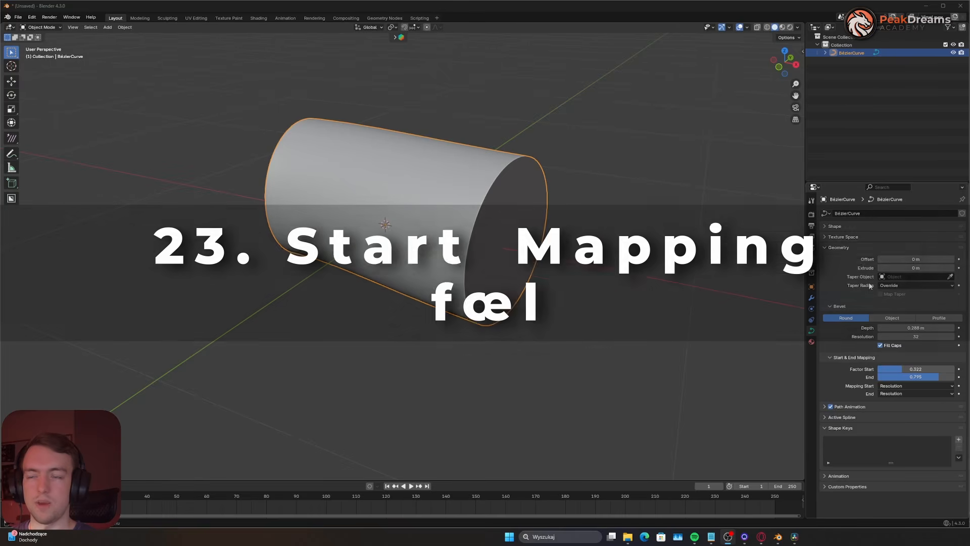
- Reduce the Factor Start and Factor End of the round-beveled curve in its Start & End Mapping
{"action": "left_click_drag", "start_coordinate": [899, 370], "coordinate": [874, 369]}
{"action": "left_click_drag", "start_coordinate": [938, 377], "coordinate": [896, 371]}
{"action": "left_click_drag", "start_coordinate": [915, 377], "coordinate": [879, 377]}
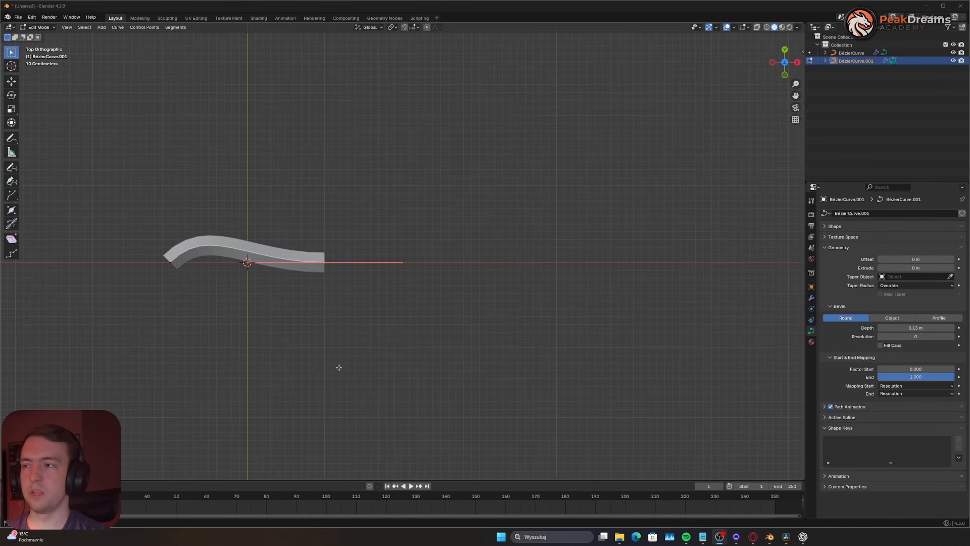
- Extend BézierCurve.001 from its end point with two more control points, the first raised into a crest and the second lowered
{"action": "left_click_drag", "start_coordinate": [246, 221], "coordinate": [431, 347]}
{"action": "key", "text": "e"}
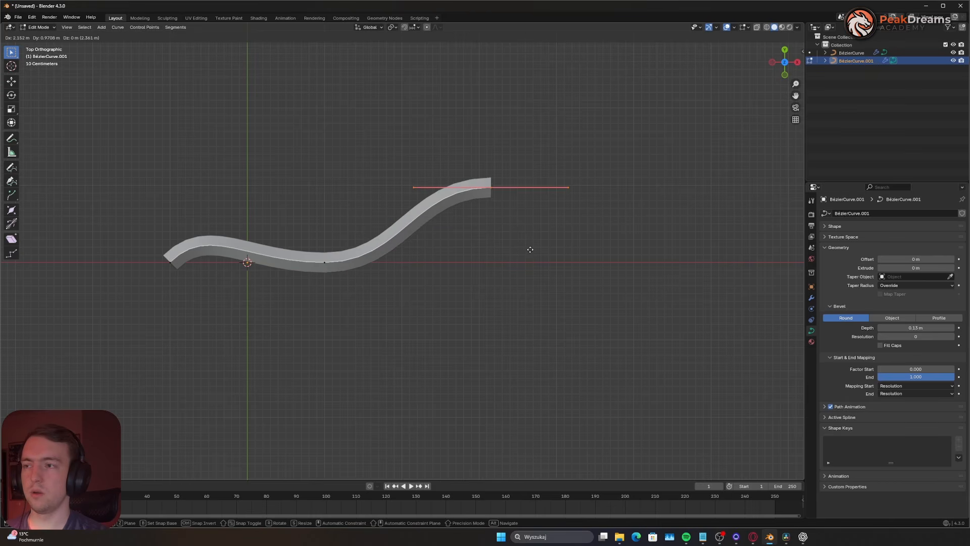
{"action": "left_click", "coordinate": [530, 249]}
{"action": "key", "text": "e"}
{"action": "left_click", "coordinate": [719, 341]}
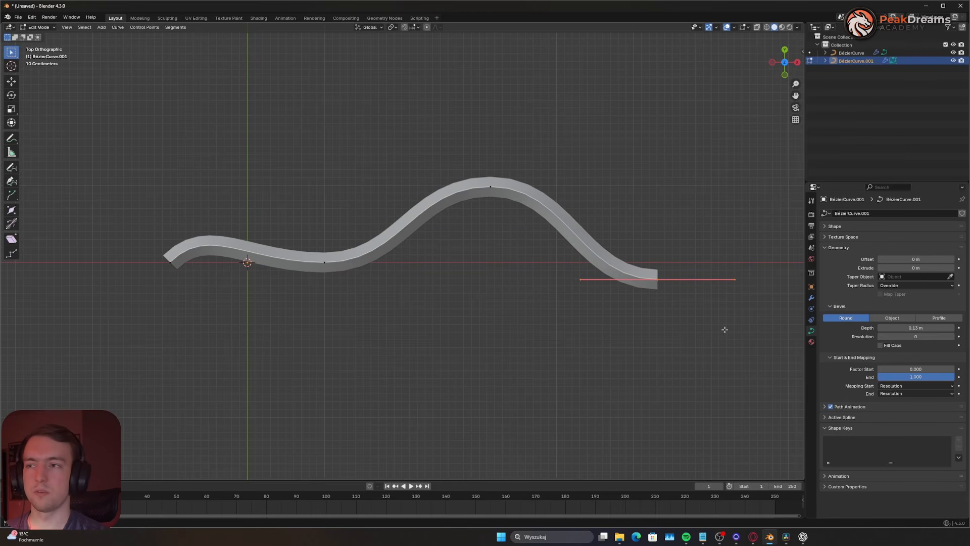
- Shrink the radius of the curve's last control point to a thin tip and adjust the radius of its second point
{"action": "key", "text": "alt+s"}
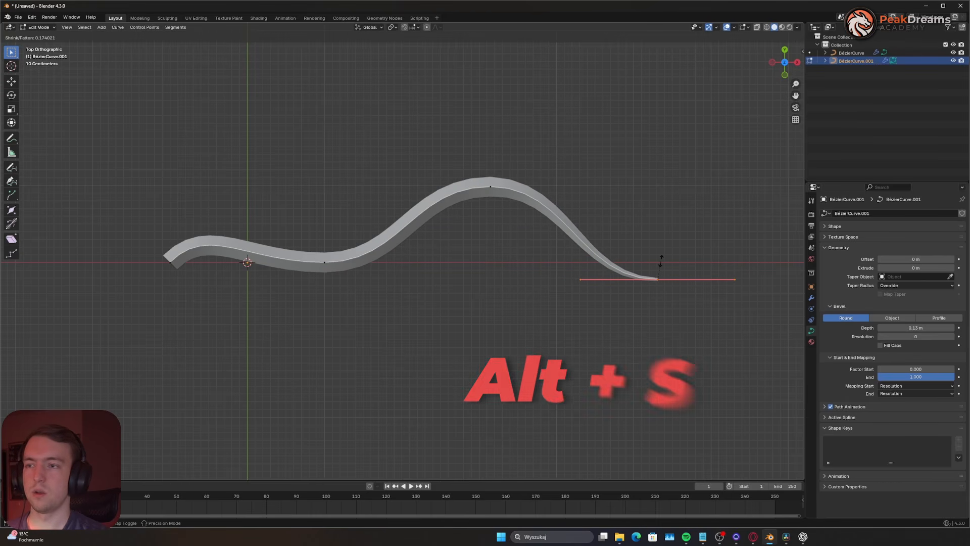
{"action": "left_click", "coordinate": [649, 262]}
{"action": "left_click_drag", "start_coordinate": [240, 211], "coordinate": [354, 333]}
{"action": "key", "text": "alt+s"}
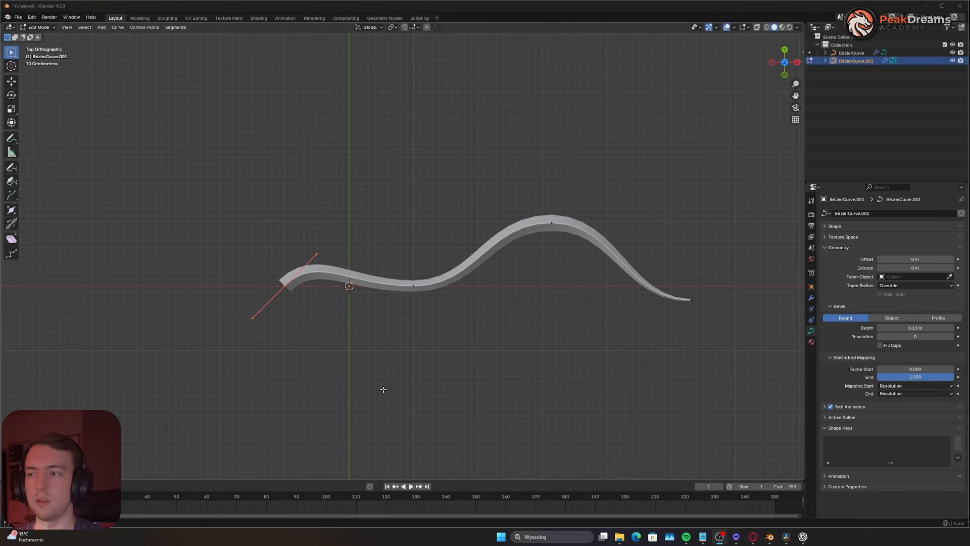
- Tilt the curve's first control point about -449° using Proportional Editing with a wider influence, and select the crest point
{"action": "key", "text": "ctrl+t"}
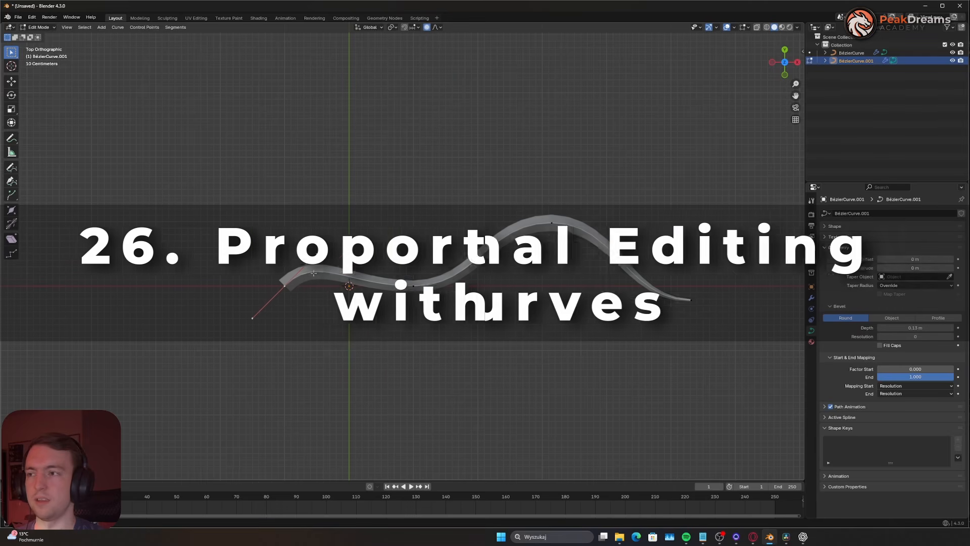
{"action": "key", "text": "ctrl+t"}
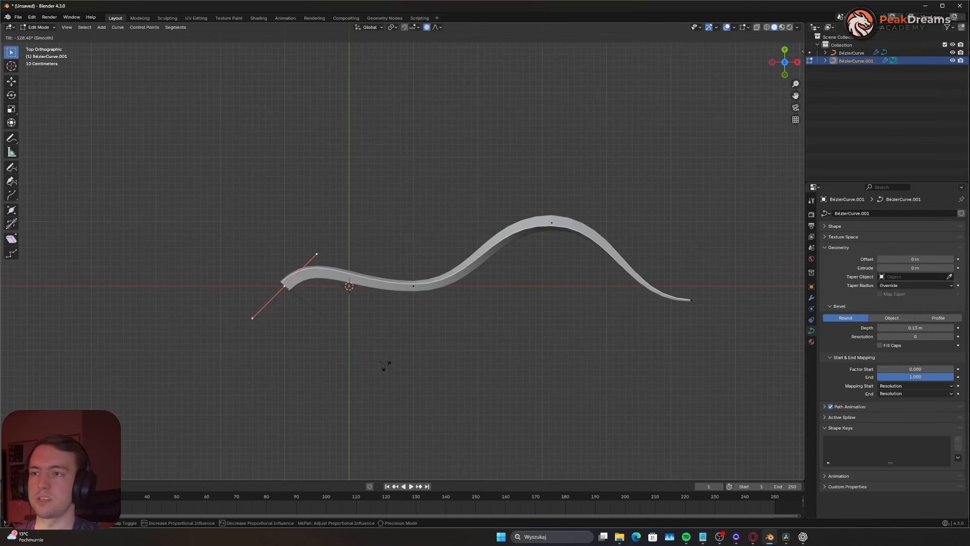
{"action": "scroll", "coordinate": [354, 378], "scroll_direction": "up", "scroll_amount": 3}
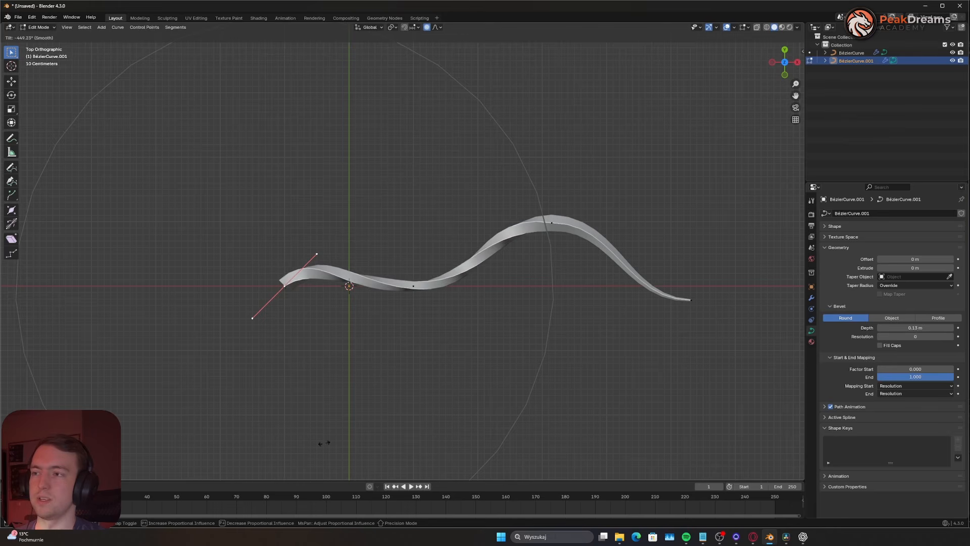
{"action": "left_click", "coordinate": [535, 209]}
{"action": "left_click", "coordinate": [552, 222]}
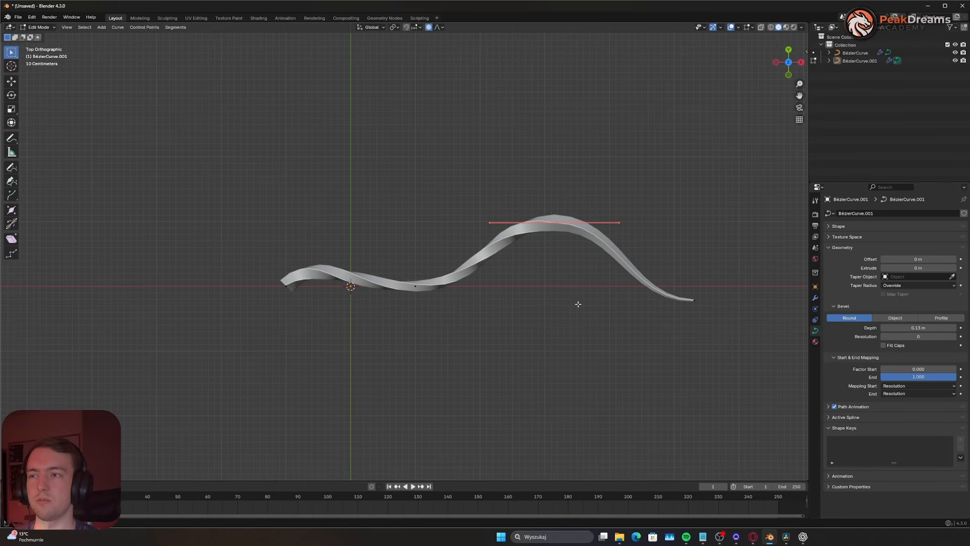
- Adjust the crest point's radius and add a Smooth by Angle modifier to BézierCurve.001
{"action": "key", "text": "alt+s"}
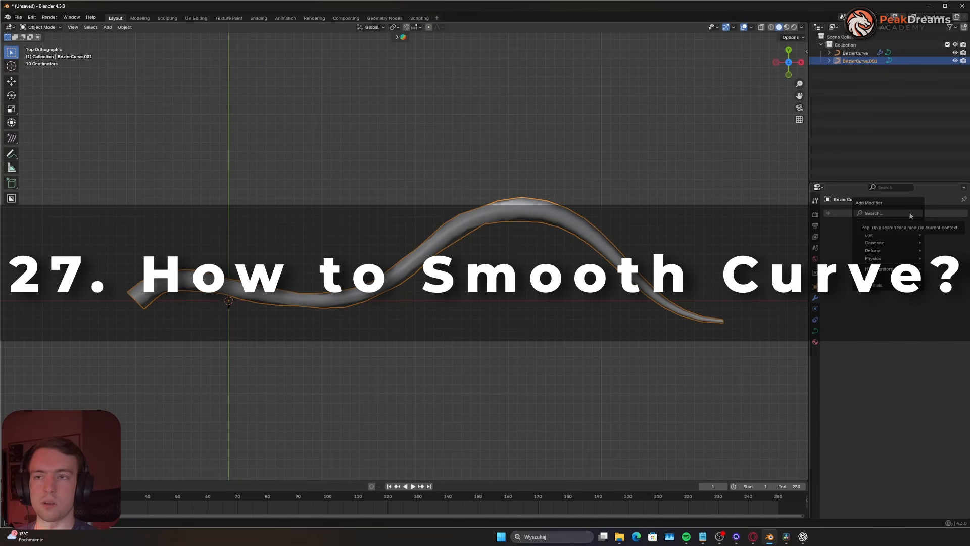
{"action": "type", "text": "s"}
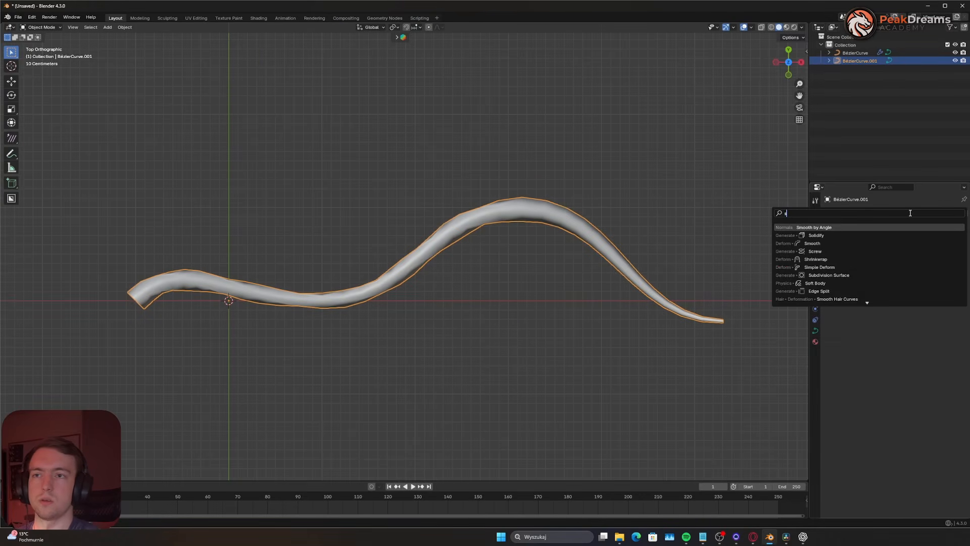
{"action": "key", "text": "Return"}
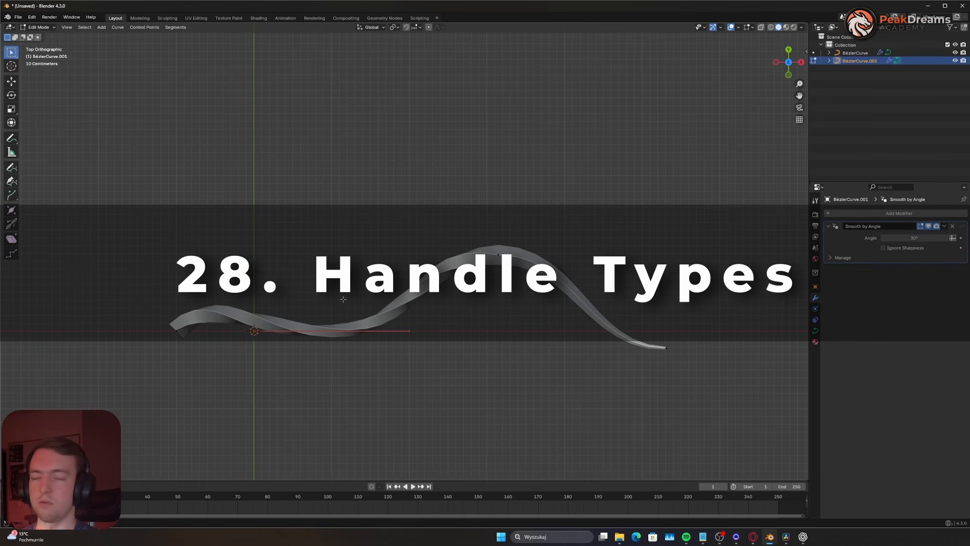
- Set the handle type of the curve's second control point to Vector
{"action": "right_click", "coordinate": [343, 299]}
{"action": "mouse_move", "coordinate": [344, 299]}
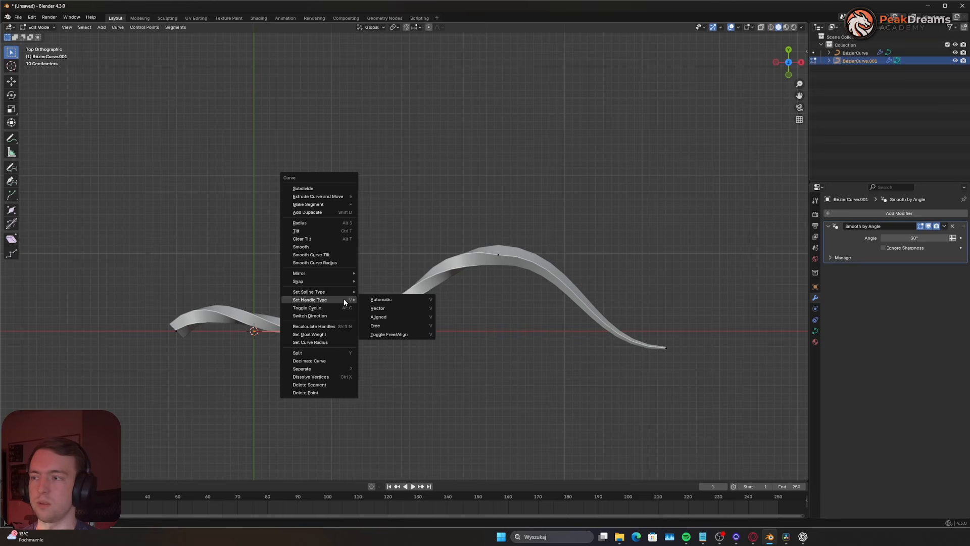
{"action": "left_click", "coordinate": [383, 308]}
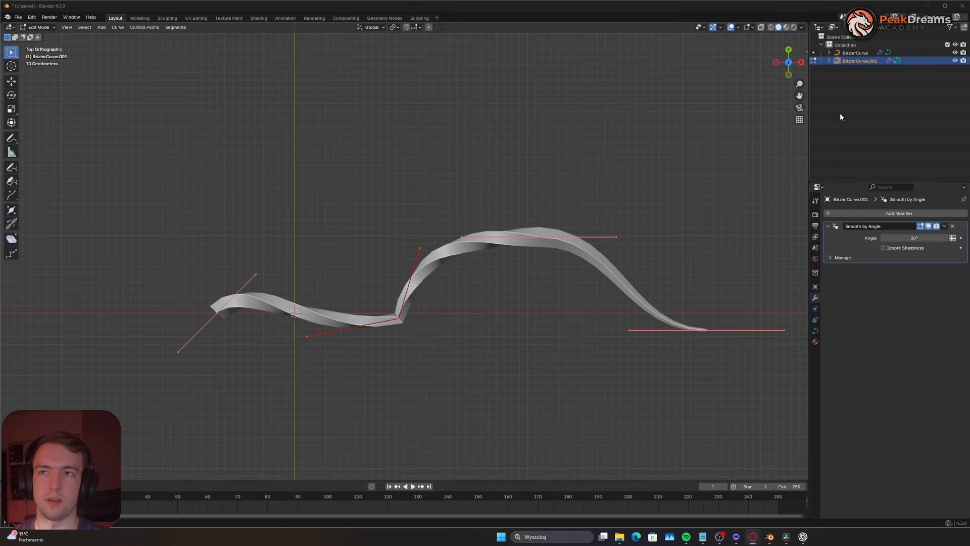
- Display the curve normals in the Edit Mode overlays and increase their length slightly
{"action": "left_click", "coordinate": [751, 29]}
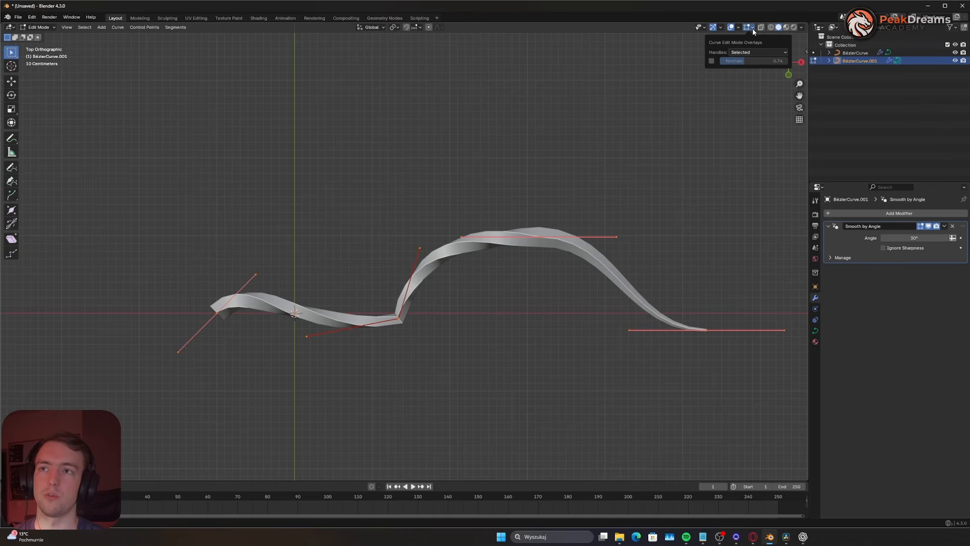
{"action": "left_click", "coordinate": [712, 62]}
{"action": "mouse_move", "coordinate": [745, 61]}
{"action": "left_mouse_down"}
{"action": "mouse_move", "coordinate": [780, 60]}
{"action": "mouse_move", "coordinate": [751, 61]}
{"action": "left_mouse_up"}
{"action": "middle_click_drag", "start_coordinate": [333, 273], "coordinate": [253, 318]}
{"action": "middle_click_drag", "start_coordinate": [471, 281], "coordinate": [510, 169]}
- Try tilting the crest point and changing the radius of the curve's last control point while the normals are displayed
{"action": "key", "text": "ctrl+t"}
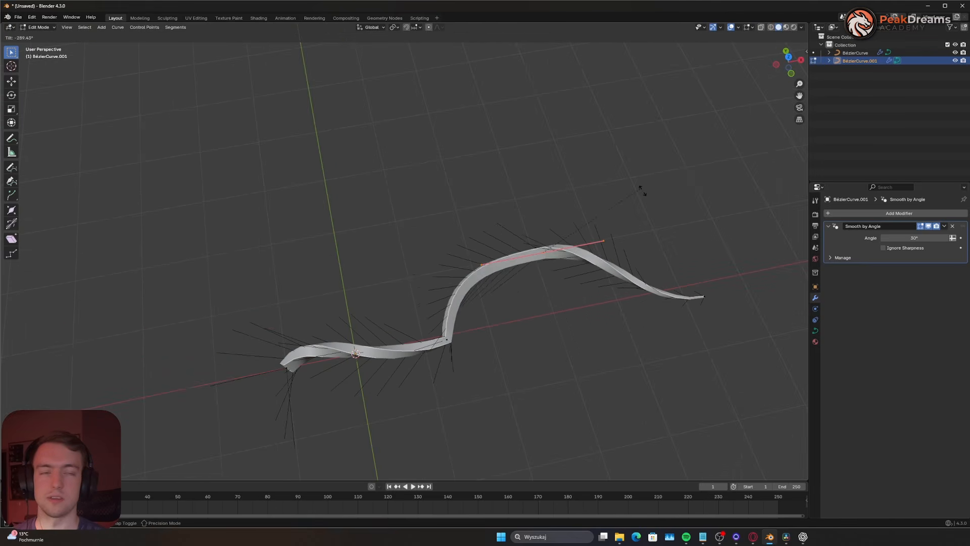
{"action": "left_click", "coordinate": [587, 369]}
{"action": "left_click_drag", "start_coordinate": [628, 255], "coordinate": [720, 338]}
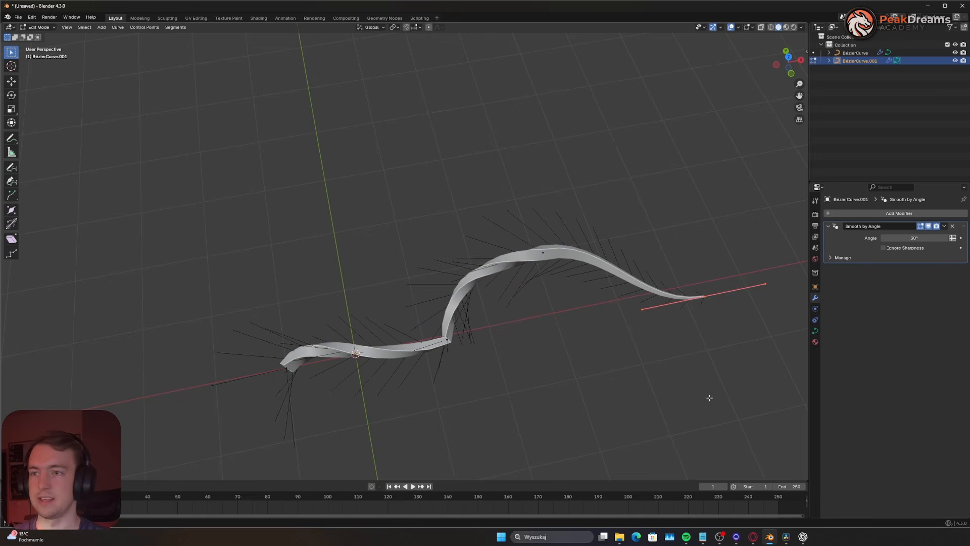
{"action": "left_click", "coordinate": [759, 409]}
{"action": "key", "text": "ctrl+z"}
{"action": "key", "text": "alt+s"}
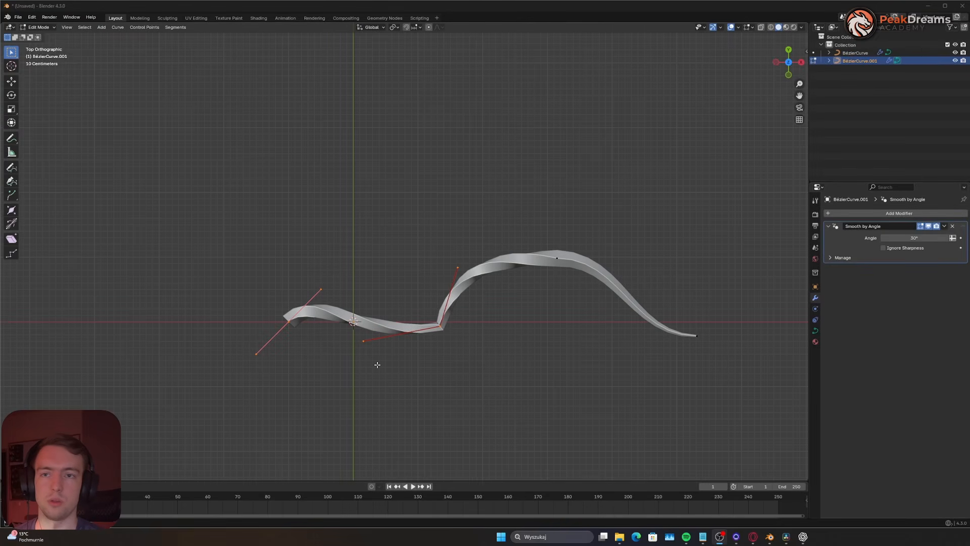
- Subdivide the segment between the curve's first two control points
{"action": "left_click_drag", "start_coordinate": [173, 237], "coordinate": [462, 430]}
{"action": "right_click", "coordinate": [370, 306]}
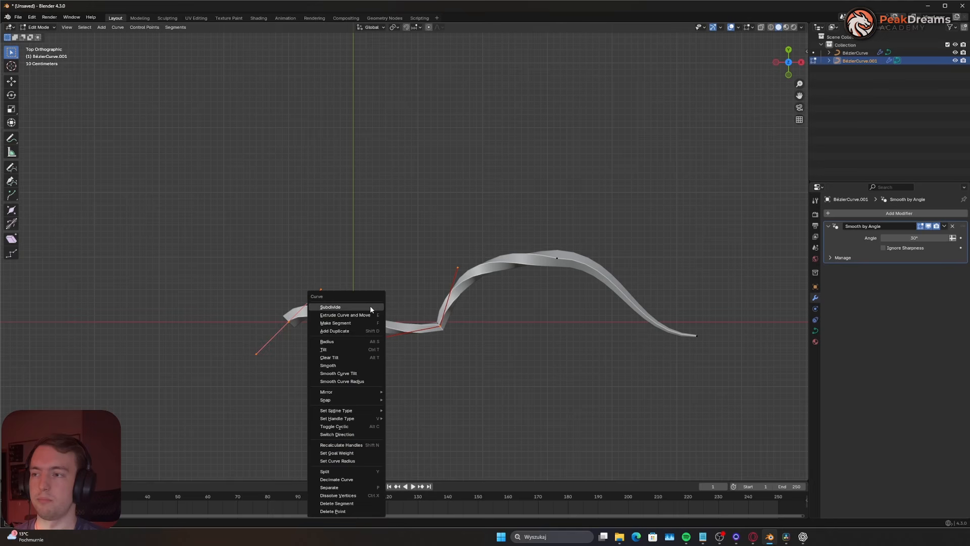
{"action": "left_click", "coordinate": [359, 307]}
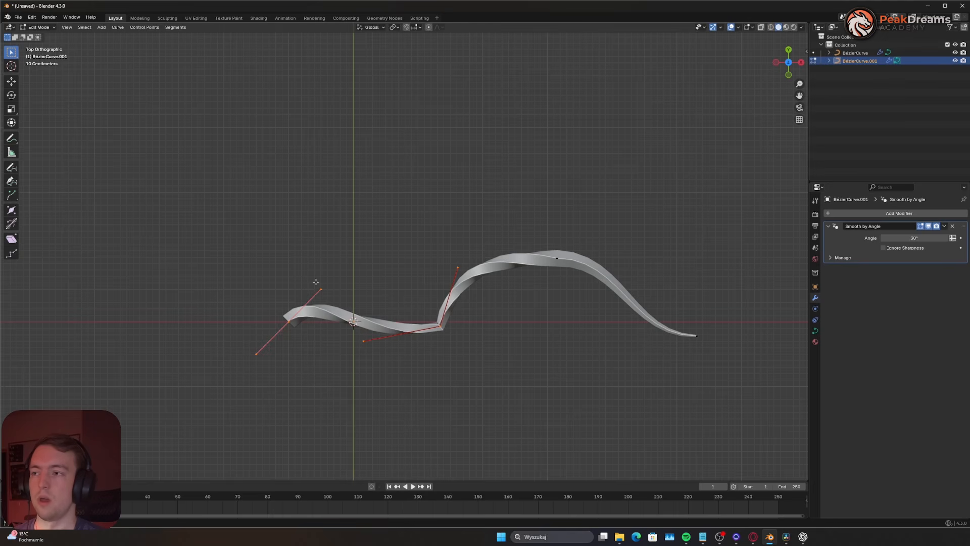
{"action": "right_click", "coordinate": [353, 306]}
{"action": "left_click", "coordinate": [350, 306]}
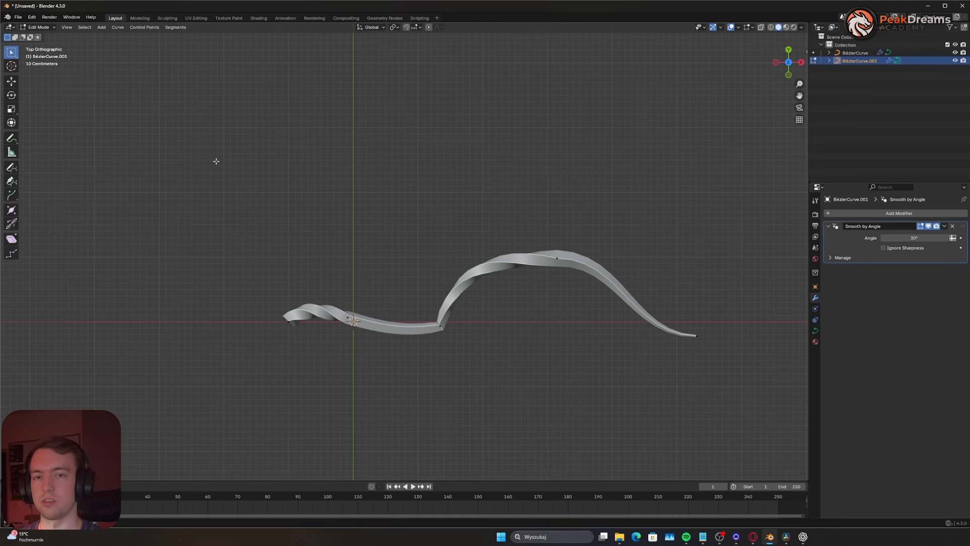
- Select all control points of the curve and subdivide every segment
{"action": "left_click_drag", "start_coordinate": [144, 150], "coordinate": [758, 474]}
{"action": "right_click", "coordinate": [514, 316]}
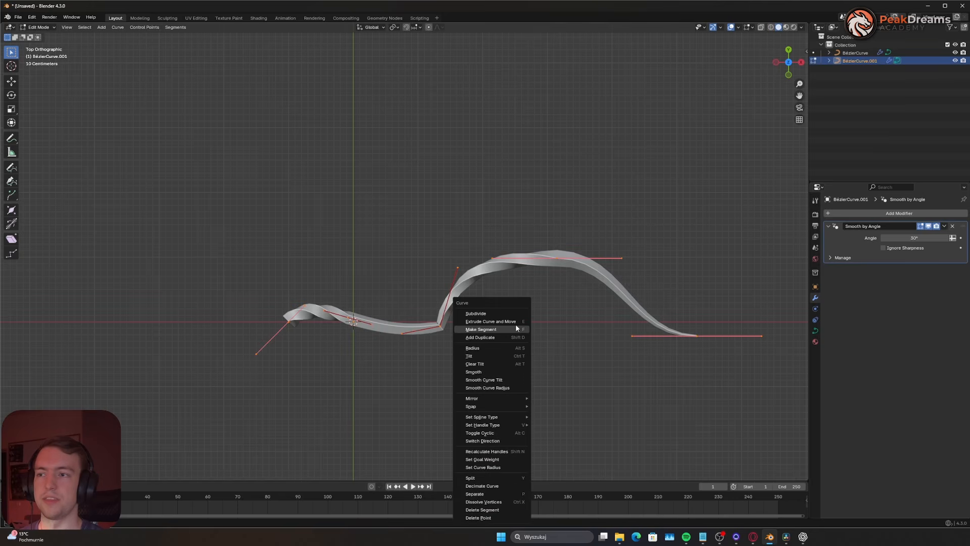
{"action": "left_click", "coordinate": [511, 313]}
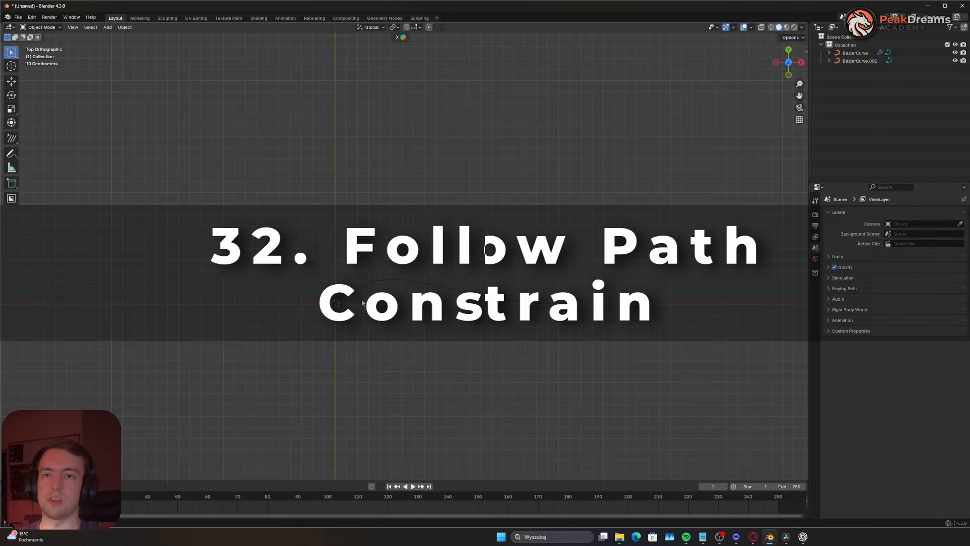
- Add a cube at the start of the new Bézier curve and make it the active selection
{"action": "key", "text": "shift+a"}
{"action": "mouse_move", "coordinate": [337, 301]}
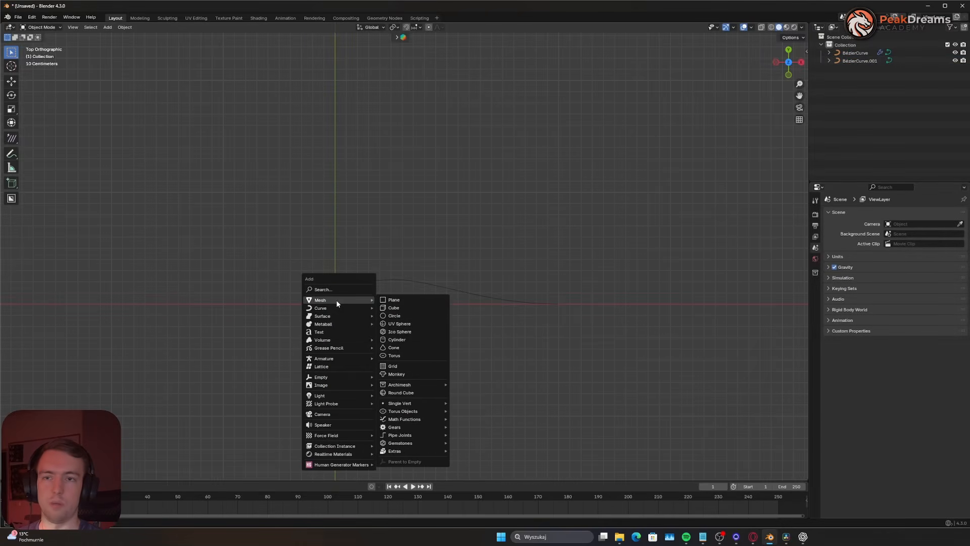
{"action": "left_click", "coordinate": [399, 308]}
{"action": "left_click", "coordinate": [401, 260]}
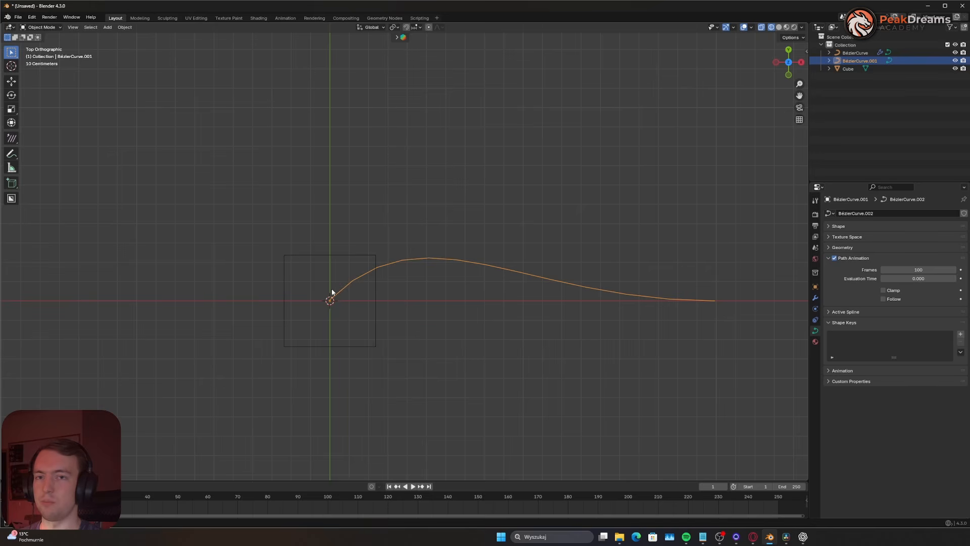
{"action": "left_click", "coordinate": [376, 325]}
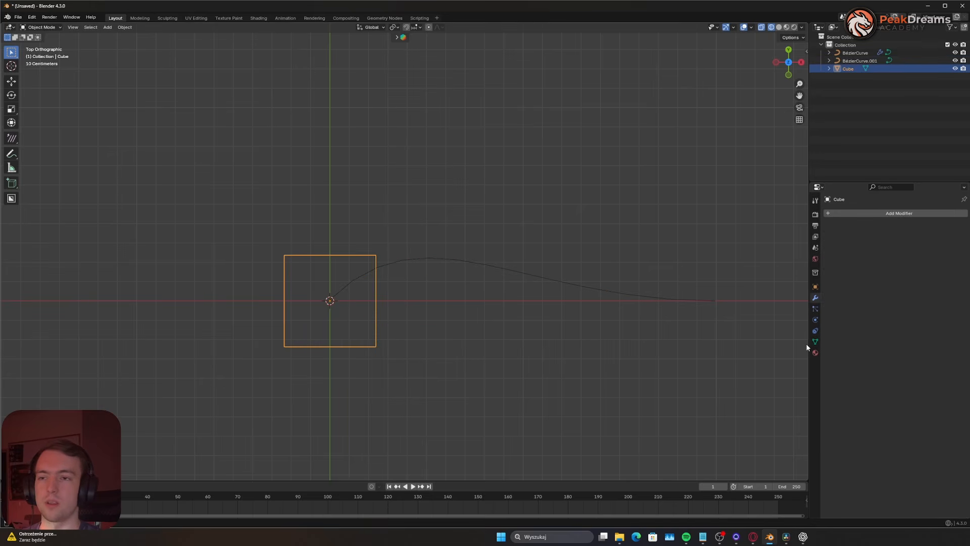
- Add a Follow Path constraint to the cube with BézierCurve.001 as its target
{"action": "left_click", "coordinate": [815, 331]}
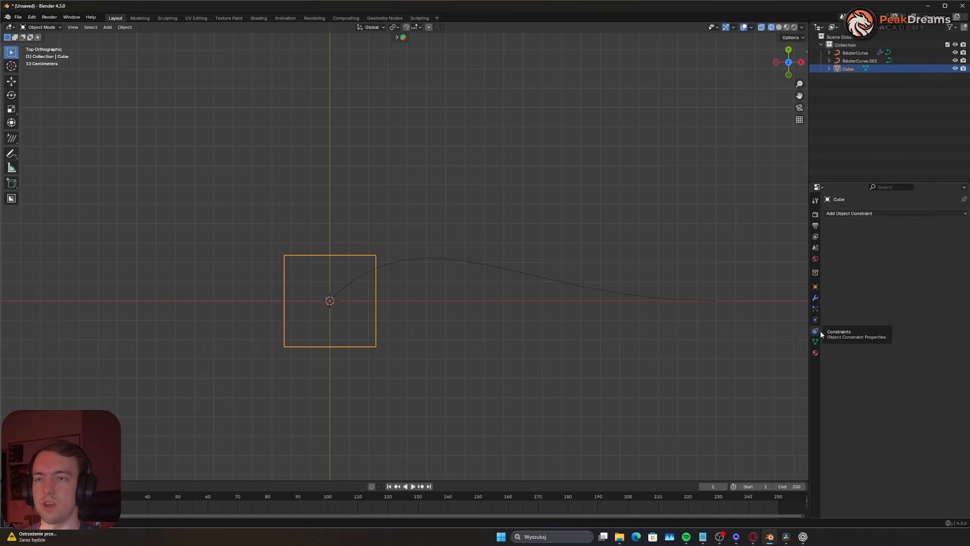
{"action": "left_click", "coordinate": [930, 212]}
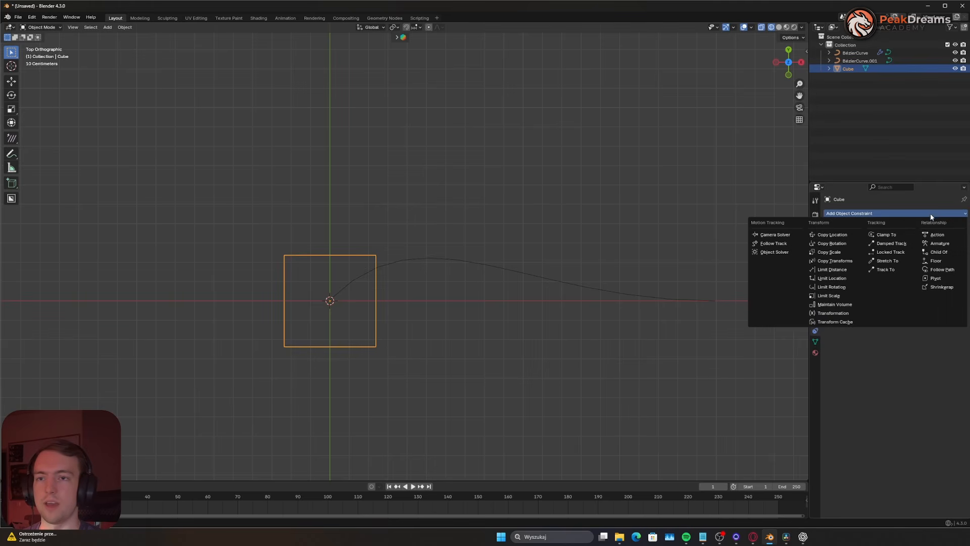
{"action": "left_click", "coordinate": [941, 270]}
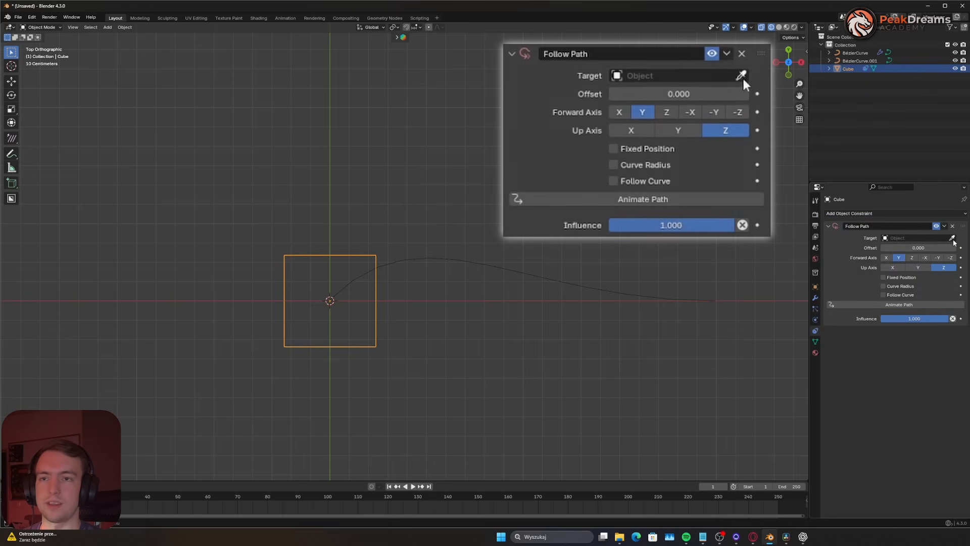
{"action": "left_click", "coordinate": [952, 238]}
{"action": "left_click", "coordinate": [475, 257]}
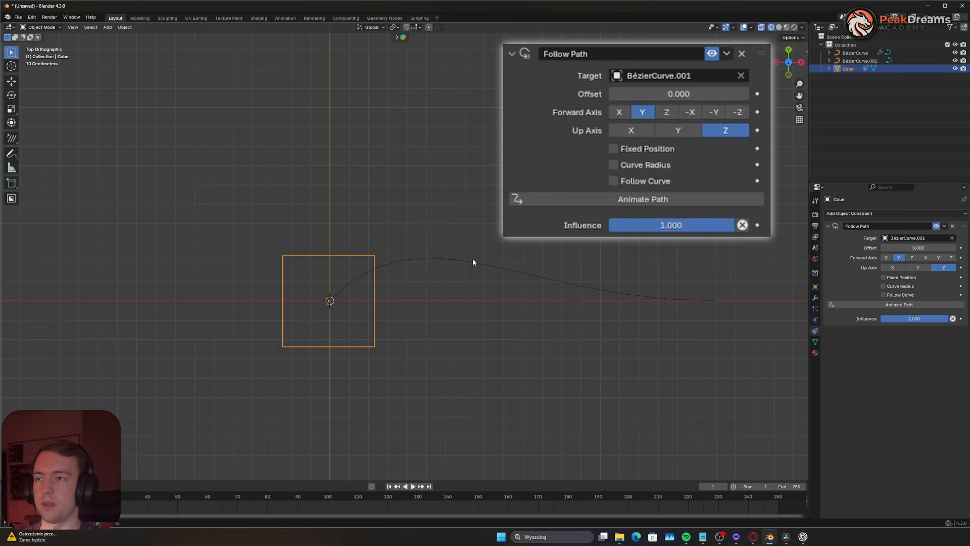
- Animate the cube's path, enable Follow Curve in the constraint, and play the animation
{"action": "left_click", "coordinate": [662, 200]}
{"action": "key", "text": "space"}
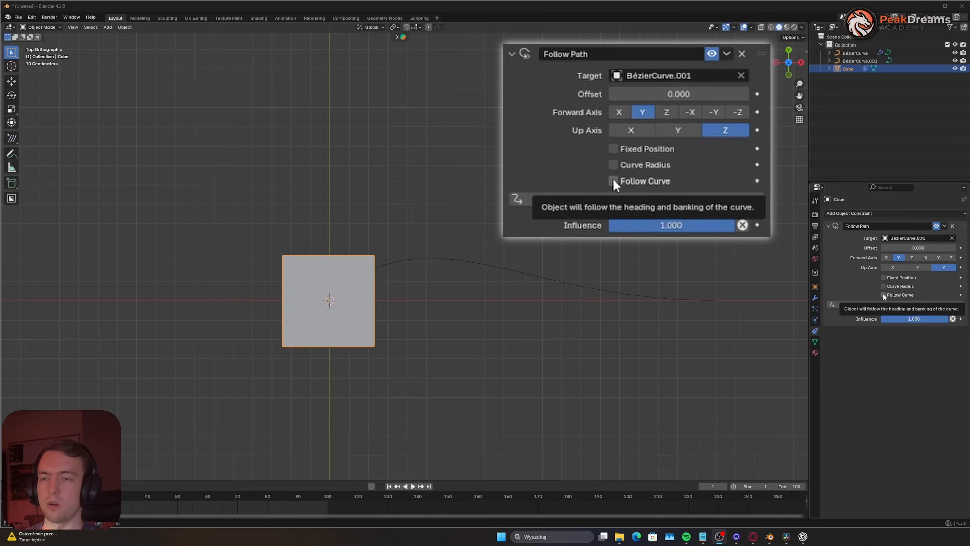
{"action": "left_click", "coordinate": [613, 181]}
{"action": "key", "text": "space"}
- Tilt the curve's end point about -101° in Edit Mode while the animation plays
{"action": "left_click_drag", "start_coordinate": [630, 255], "coordinate": [815, 386]}
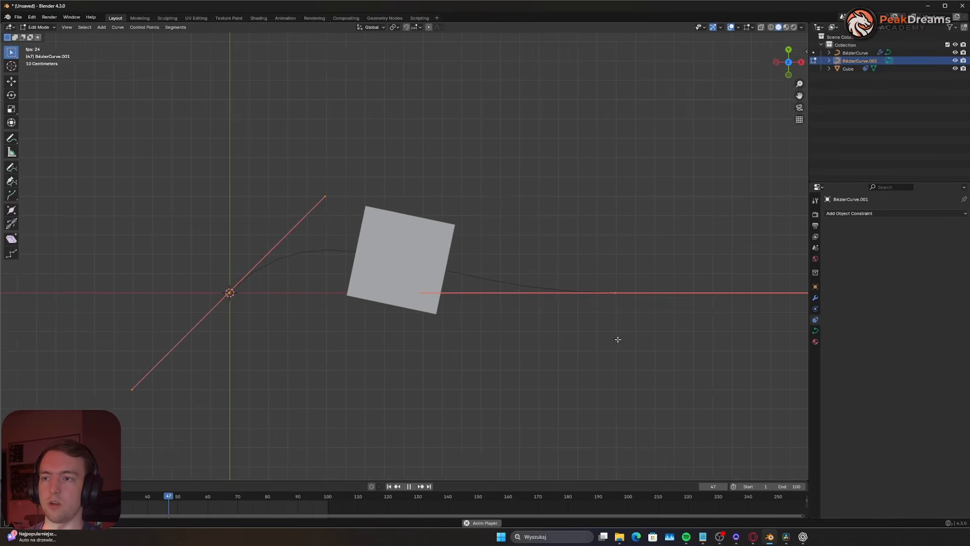
{"action": "left_click_drag", "start_coordinate": [481, 227], "coordinate": [772, 385]}
{"action": "key", "text": "ctrl+t"}
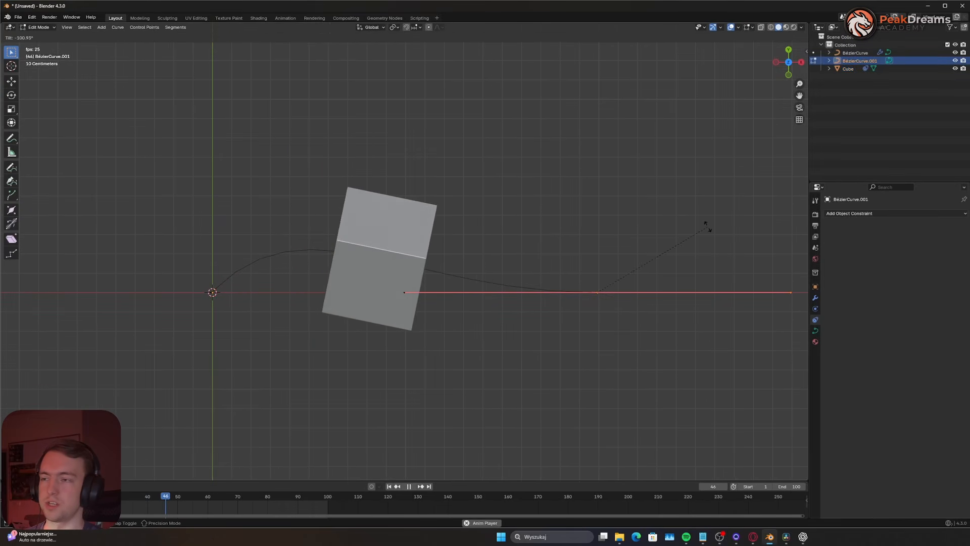
{"action": "left_click", "coordinate": [708, 225]}
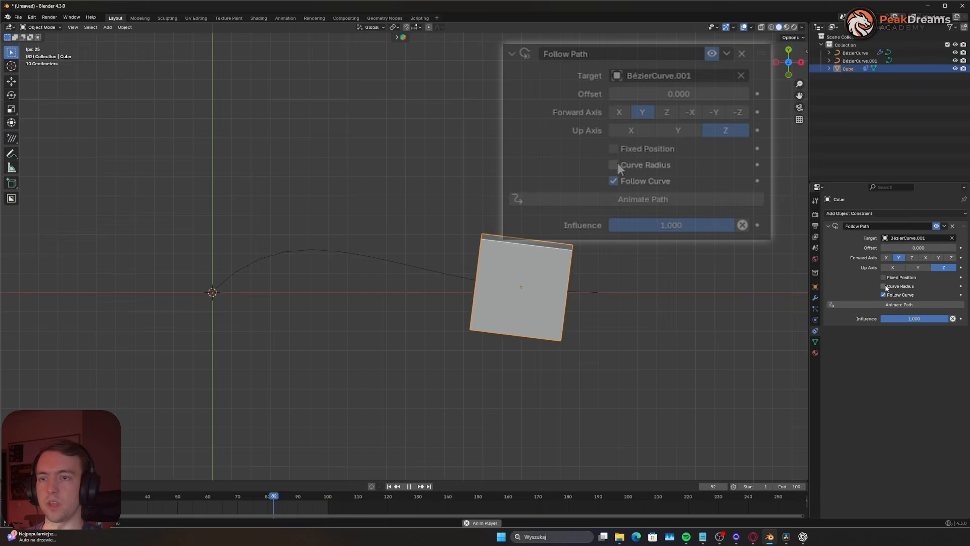
- Enable Curve Radius and Fixed Position in the cube's Follow Path constraint, and play the curve's path animation
{"action": "left_click", "coordinate": [883, 286]}
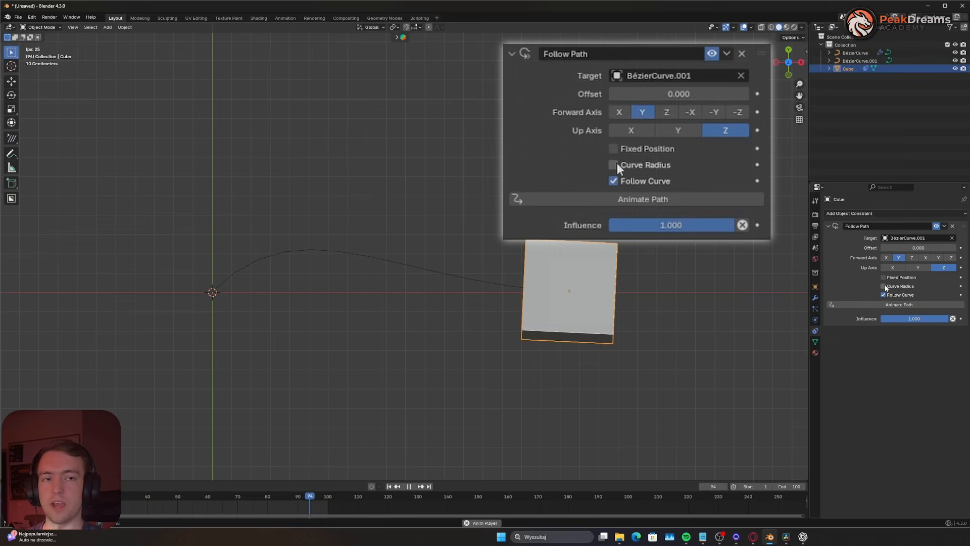
{"action": "left_click", "coordinate": [573, 290]}
{"action": "key", "text": "Tab"}
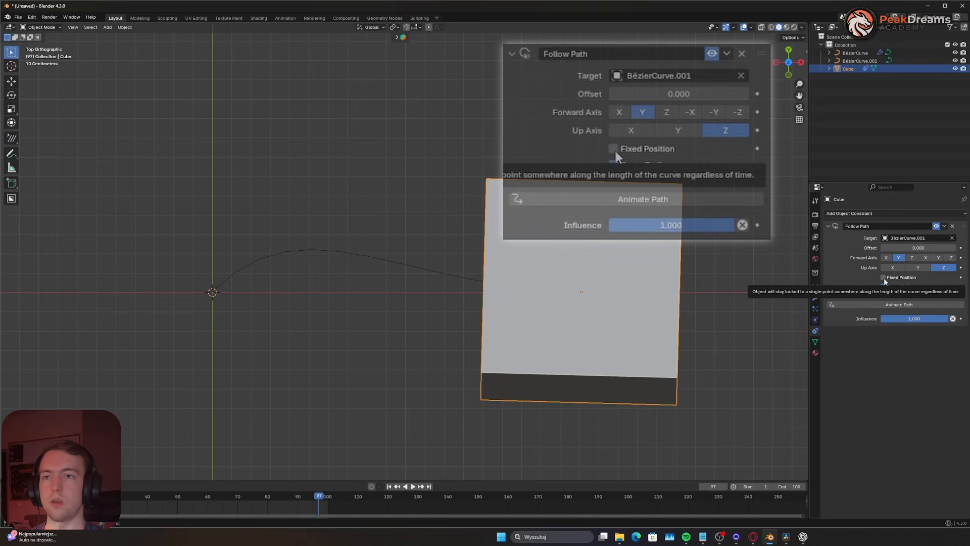
{"action": "left_click", "coordinate": [884, 277]}
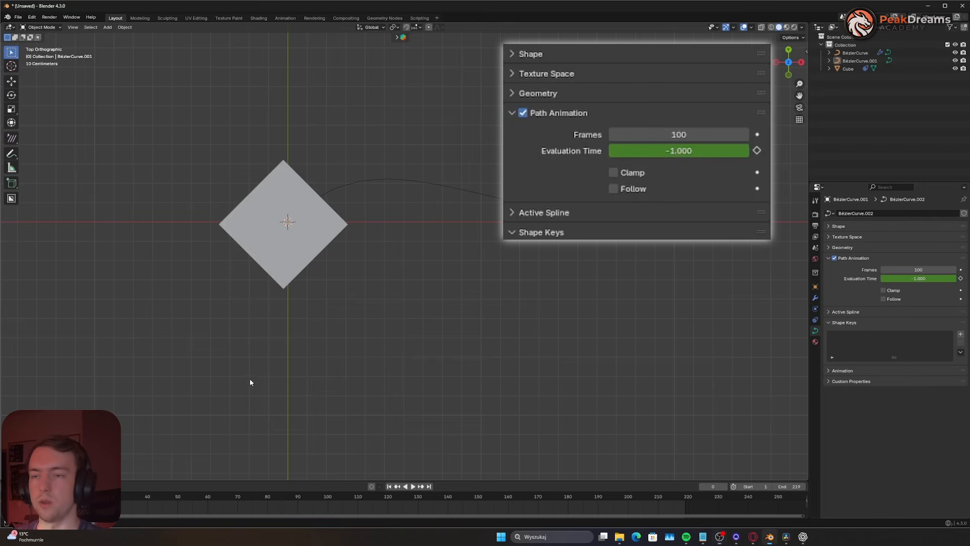
{"action": "key", "text": "space"}
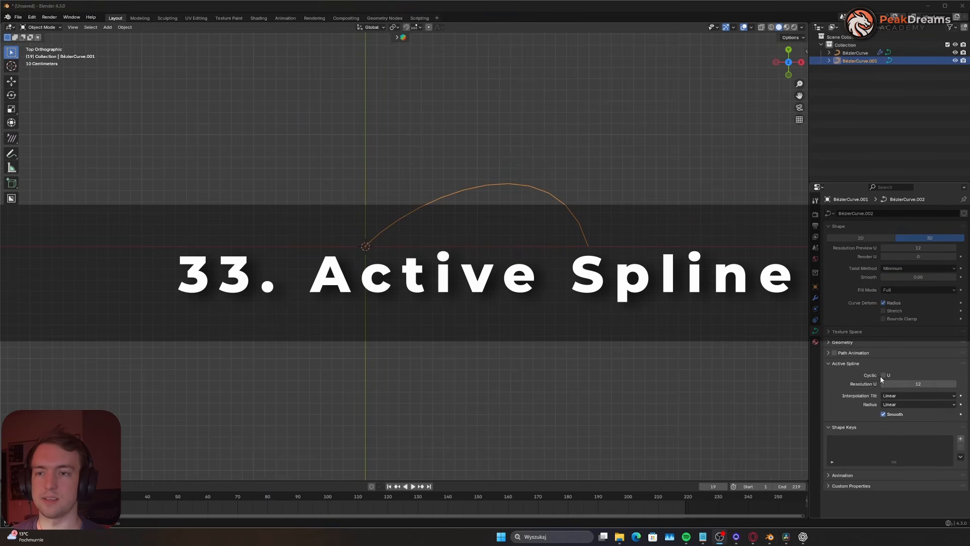
- Make the active spline cyclic in U and adjust the curve's Resolution Preview U
{"action": "left_click", "coordinate": [885, 375]}
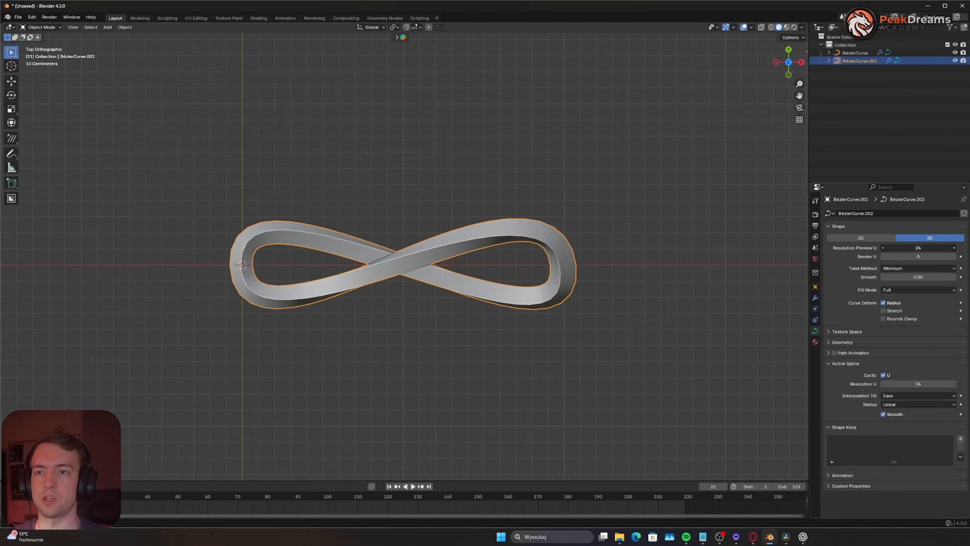
{"action": "mouse_move", "coordinate": [918, 248]}
{"action": "left_mouse_down"}
{"action": "mouse_move", "coordinate": [897, 248]}
{"action": "mouse_move", "coordinate": [917, 248]}
{"action": "mouse_move", "coordinate": [905, 249]}
{"action": "left_mouse_up"}
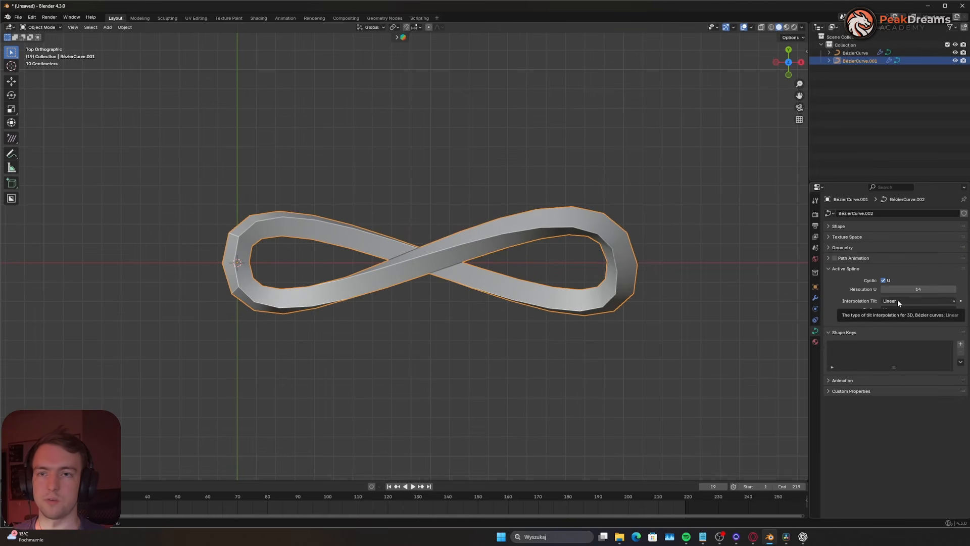
- Try the Cardinal, BSpline and Ease options for the active spline's tilt interpolation, and set it back to Linear
{"action": "left_click", "coordinate": [901, 299]}
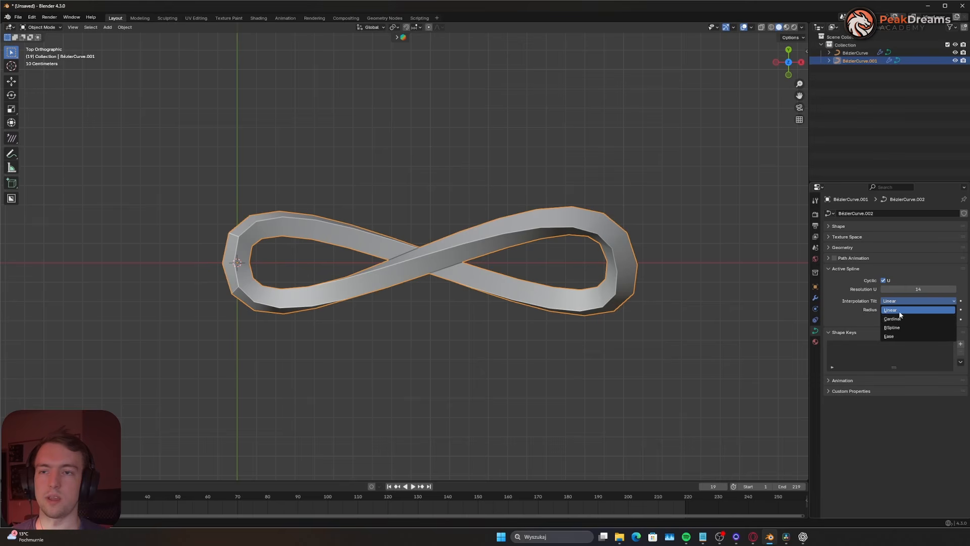
{"action": "left_click", "coordinate": [899, 310]}
{"action": "left_click", "coordinate": [901, 300]}
{"action": "left_click", "coordinate": [900, 309]}
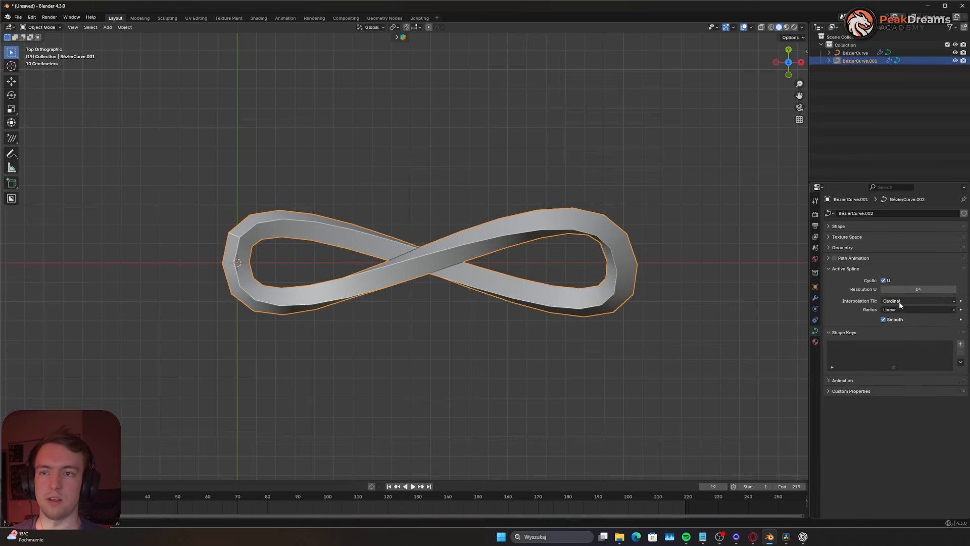
{"action": "left_click", "coordinate": [898, 301]}
{"action": "left_click", "coordinate": [904, 326]}
{"action": "left_click", "coordinate": [897, 304]}
{"action": "left_click", "coordinate": [899, 331]}
{"action": "left_click", "coordinate": [906, 309]}
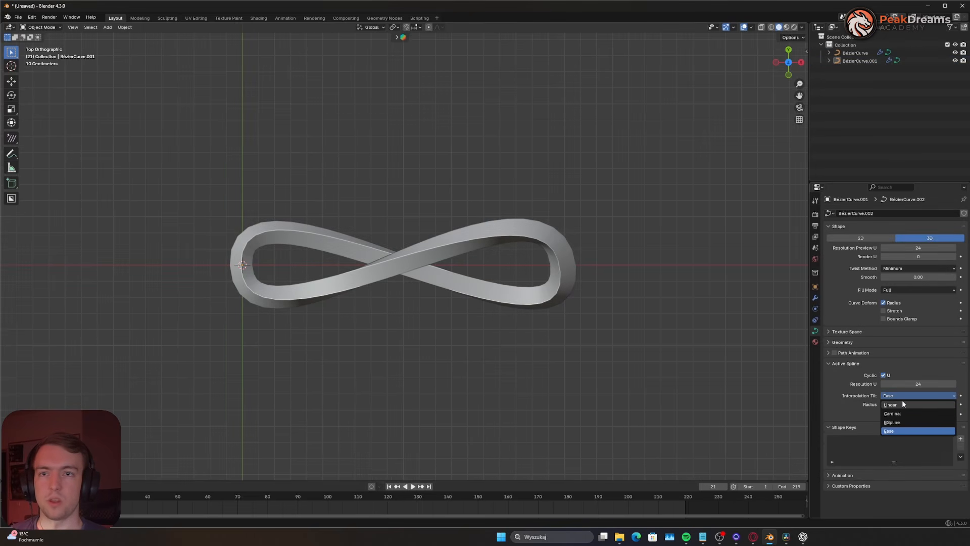
{"action": "left_click", "coordinate": [903, 404]}
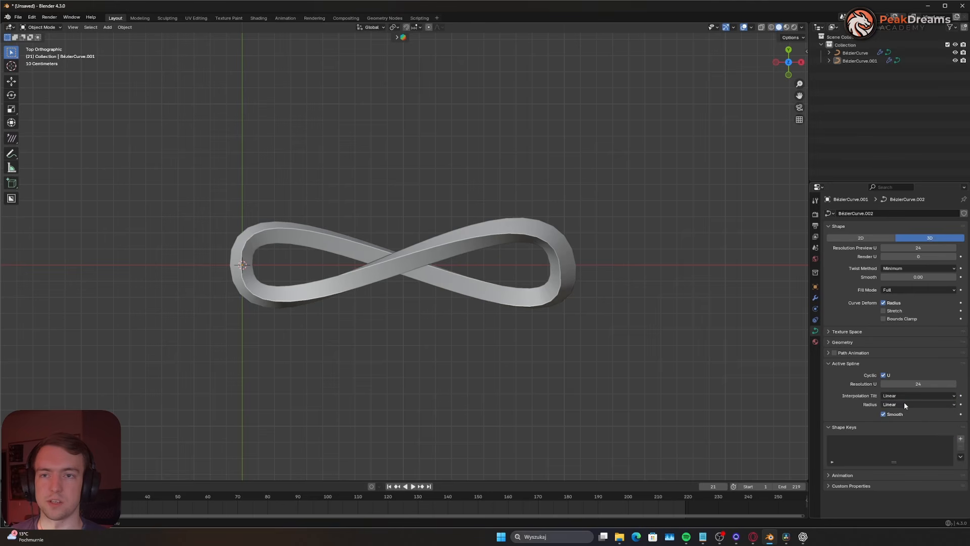
- Try Cardinal and BSpline for the active spline's tilt interpolation, set it to Ease, and keep Smooth enabled
{"action": "left_click", "coordinate": [904, 397]}
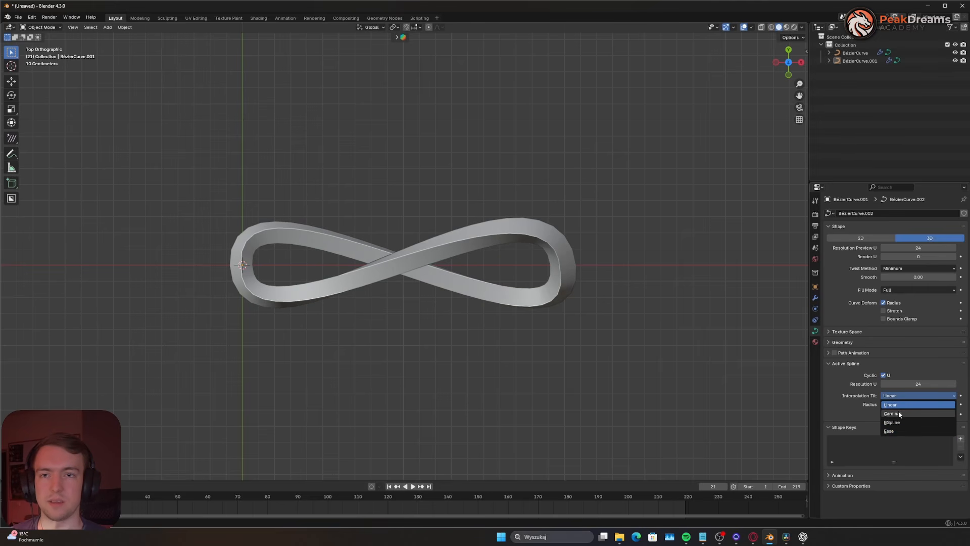
{"action": "left_click", "coordinate": [900, 414]}
{"action": "left_click", "coordinate": [904, 396]}
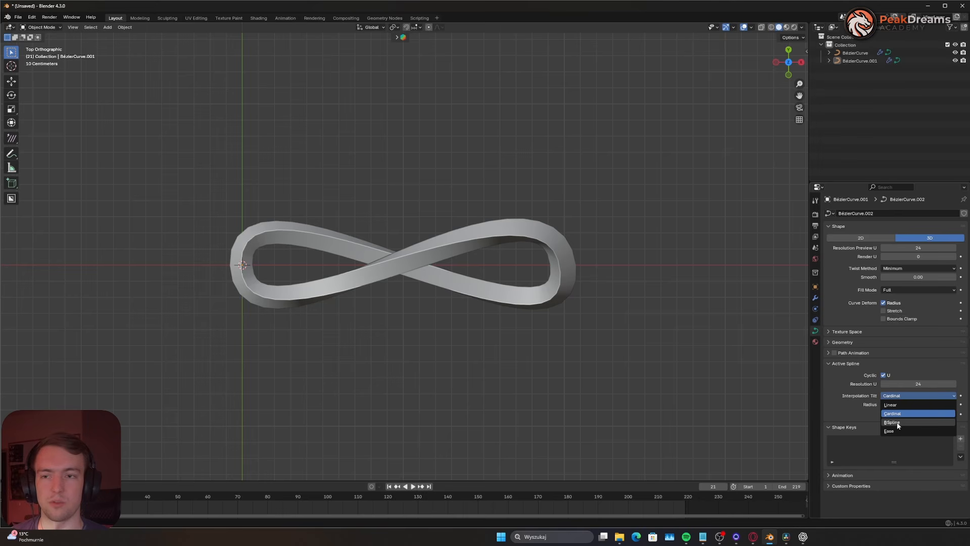
{"action": "left_click", "coordinate": [897, 422]}
{"action": "left_click", "coordinate": [909, 395]}
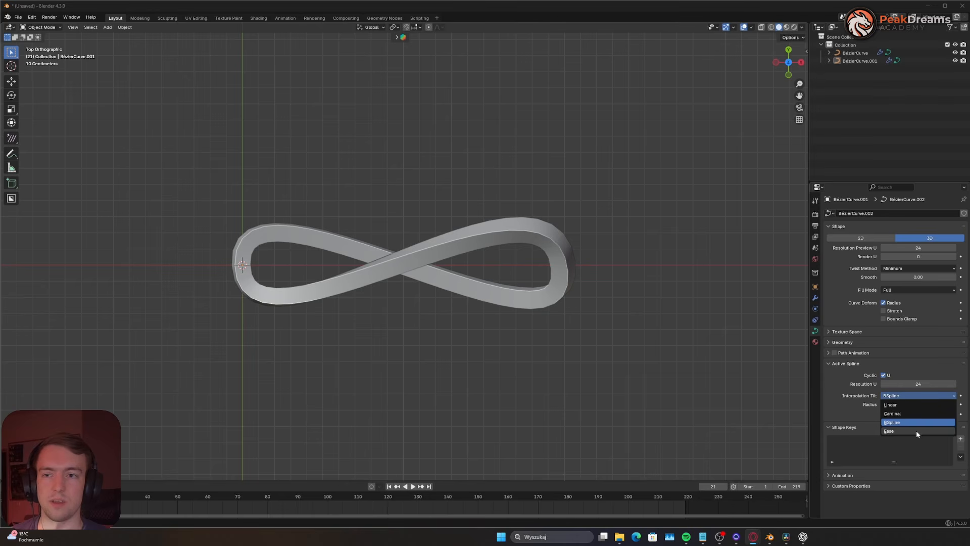
{"action": "left_click", "coordinate": [916, 430]}
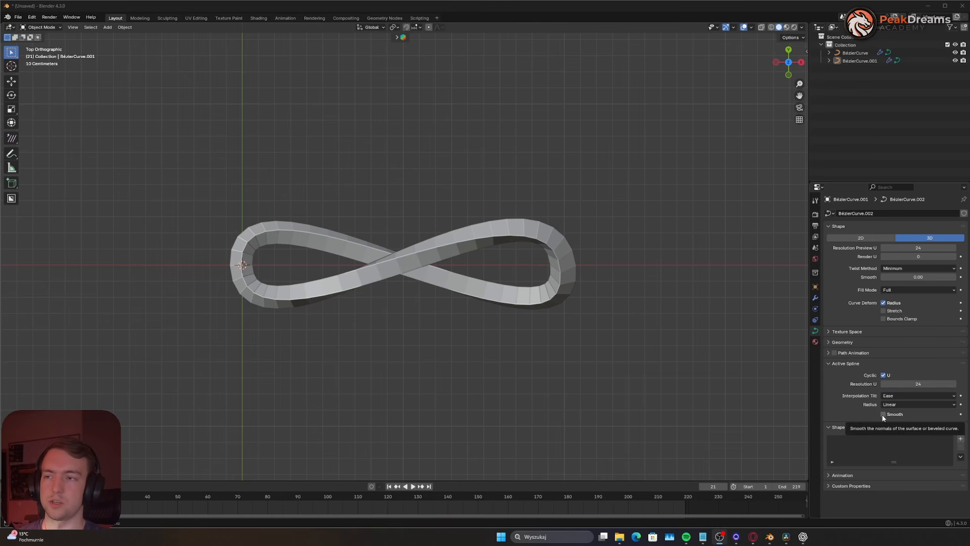
{"action": "left_click", "coordinate": [883, 415]}
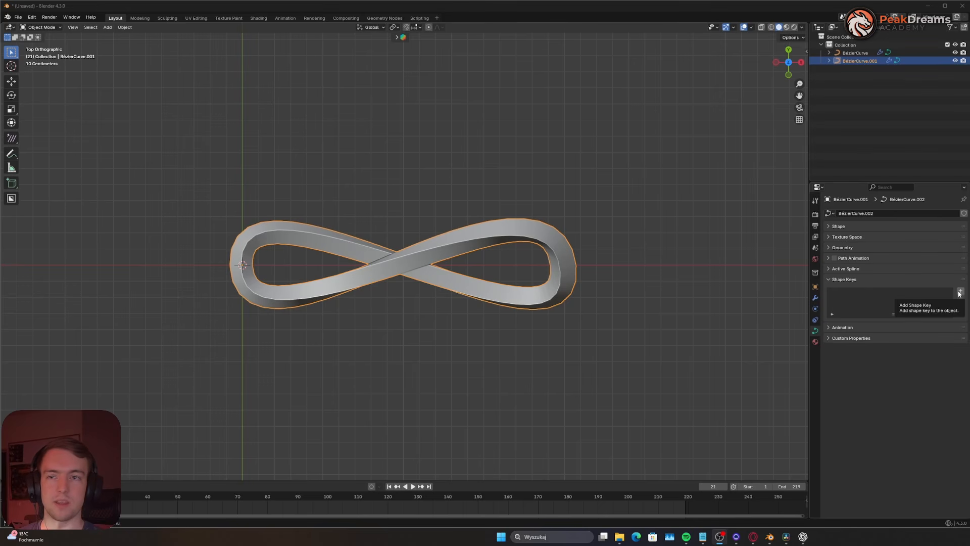
- Add Basis and Key 1 shape keys to the curve, and scale up its far end loop in Edit Mode for Key 1
{"action": "left_click", "coordinate": [962, 292]}
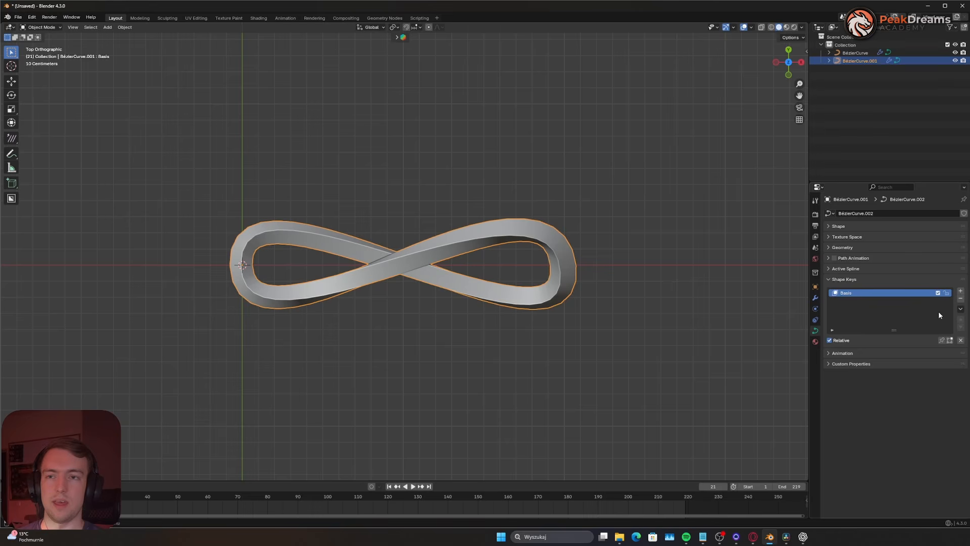
{"action": "left_click", "coordinate": [961, 292]}
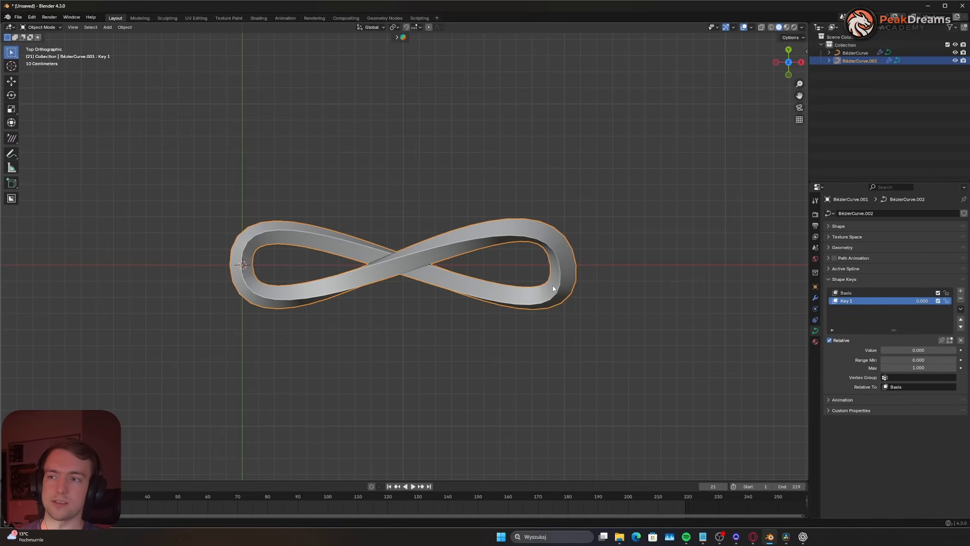
{"action": "key", "text": "Tab"}
{"action": "key", "text": "s"}
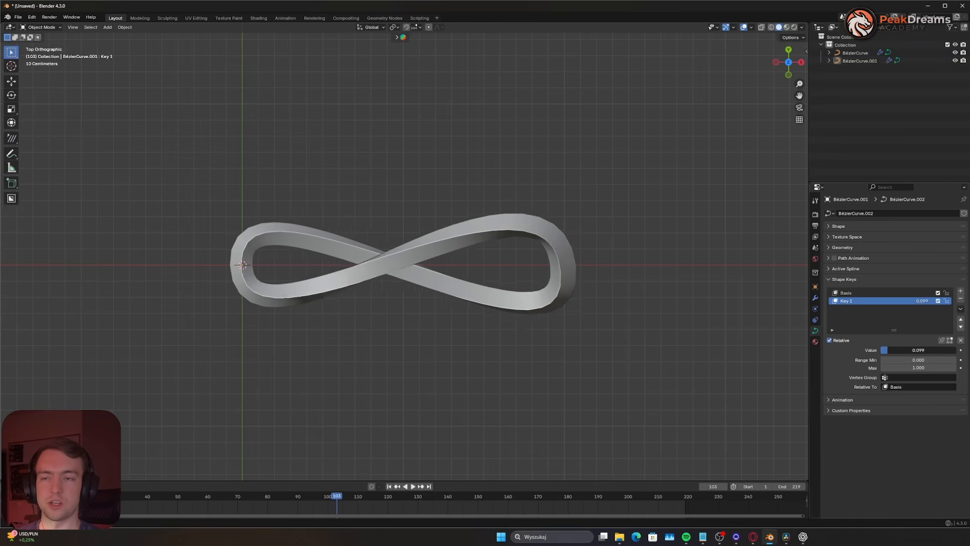
- Keyframe the Key 1 value at 0.000 and at 1.000 further along the timeline, and expand the curve data's Animation settings
{"action": "left_click_drag", "start_coordinate": [919, 349], "coordinate": [955, 349]}
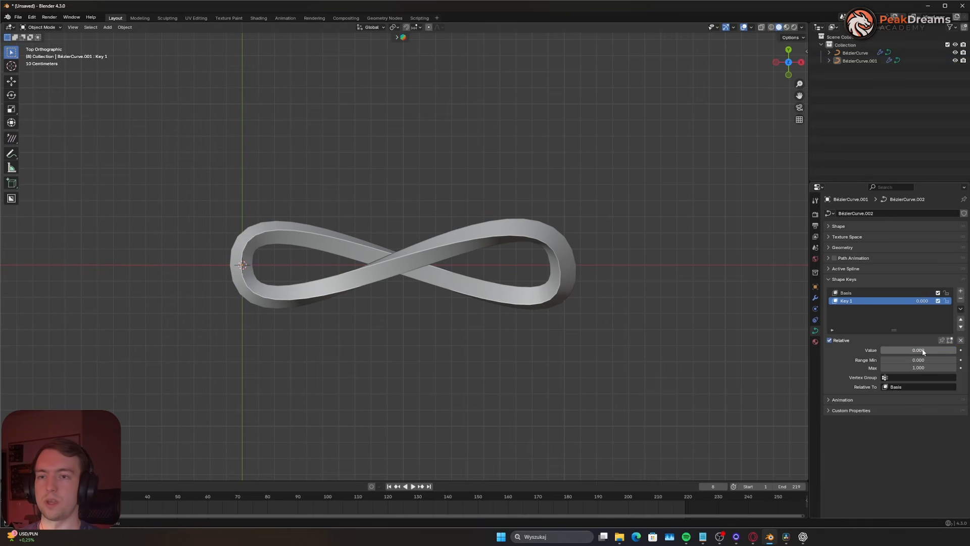
{"action": "key", "text": "i"}
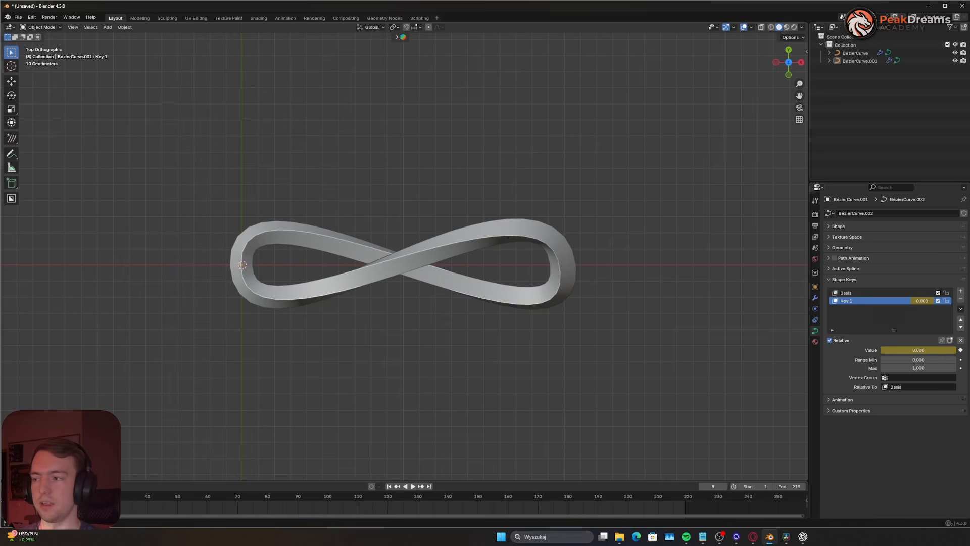
{"action": "left_click_drag", "start_coordinate": [885, 349], "coordinate": [929, 353]}
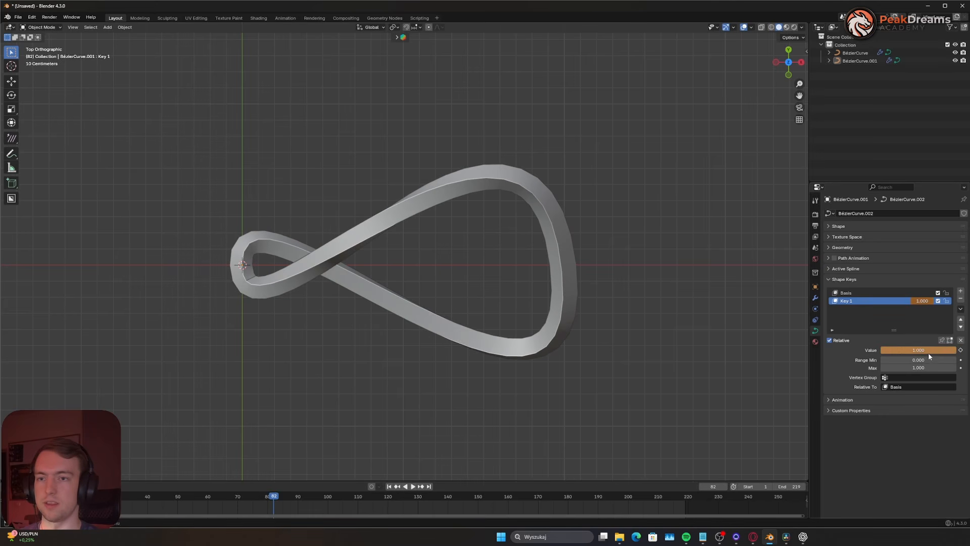
{"action": "key", "text": "i"}
{"action": "key", "text": "space"}
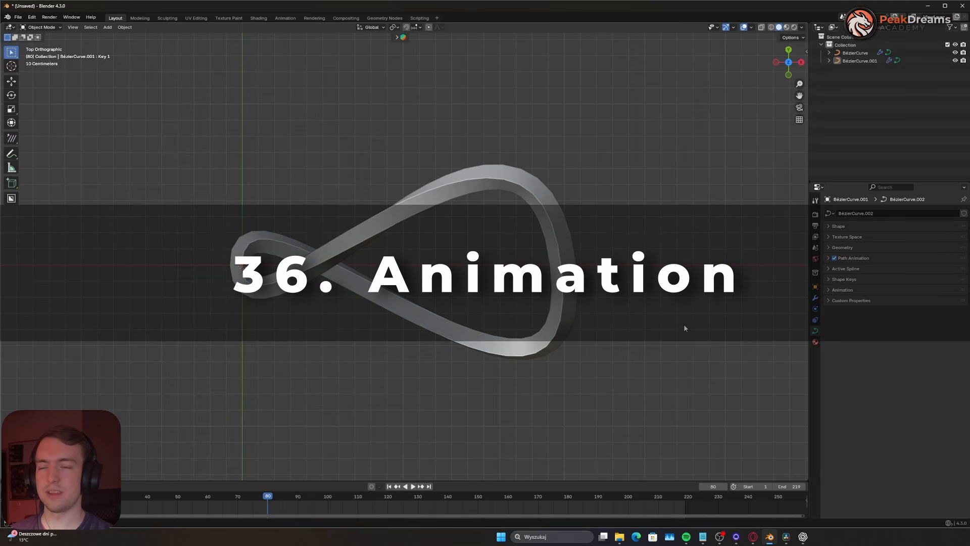
{"action": "left_click", "coordinate": [842, 291]}
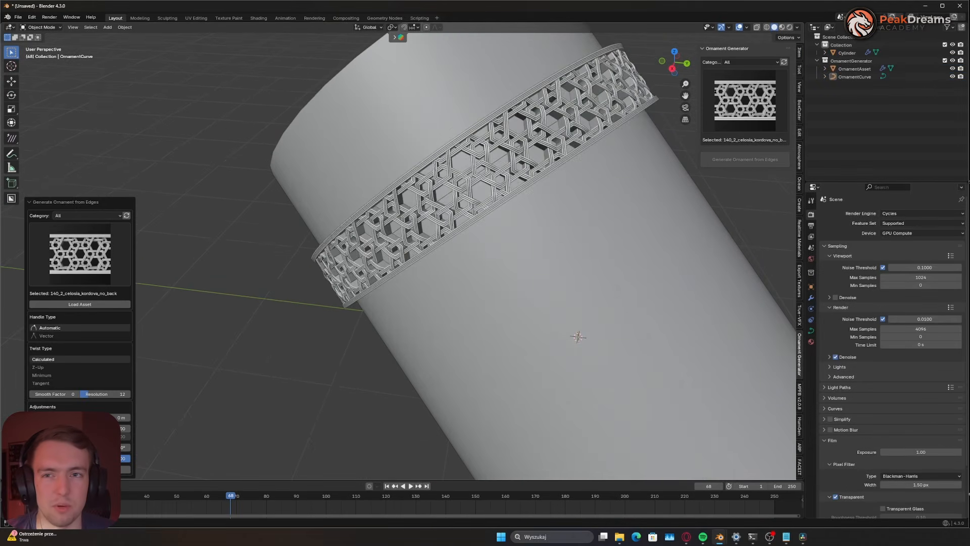
- Enlarge the generated ornament band around the cylinder with its adjustment settings
{"action": "mouse_move", "coordinate": [81, 418]}
{"action": "left_mouse_down"}
{"action": "mouse_move", "coordinate": [116, 428]}
{"action": "mouse_move", "coordinate": [84, 417]}
{"action": "left_mouse_up"}
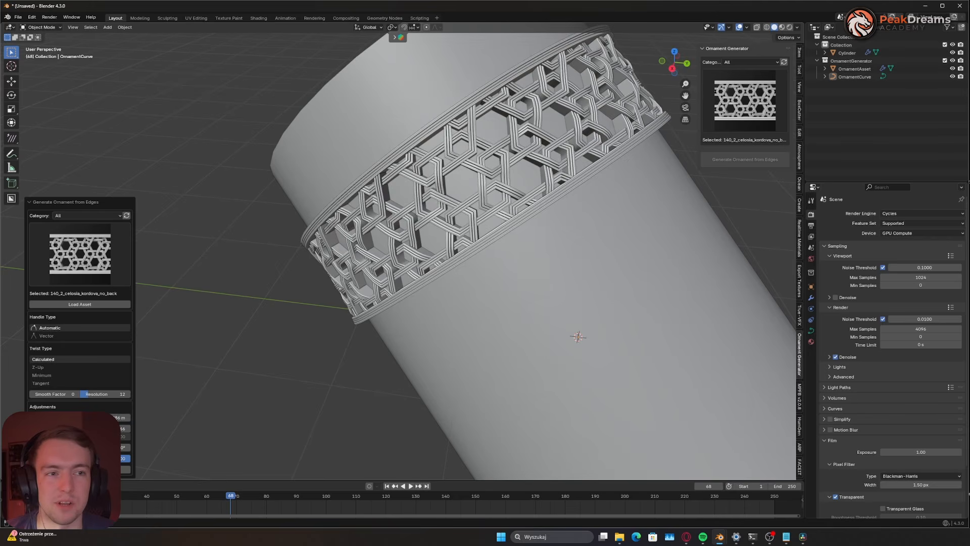
- Select the cylinder's end face in Edit Mode and try to bevel its rim
{"action": "left_click", "coordinate": [505, 283]}
{"action": "scroll", "coordinate": [505, 283], "scroll_direction": "down", "scroll_amount": 3}
{"action": "middle_click_drag", "start_coordinate": [469, 202], "coordinate": [518, 242]}
{"action": "key", "text": "Tab"}
{"action": "key", "text": "3"}
{"action": "left_click", "coordinate": [430, 167]}
{"action": "key", "text": "ctrl+b"}
{"action": "right_click", "coordinate": [529, 210]}
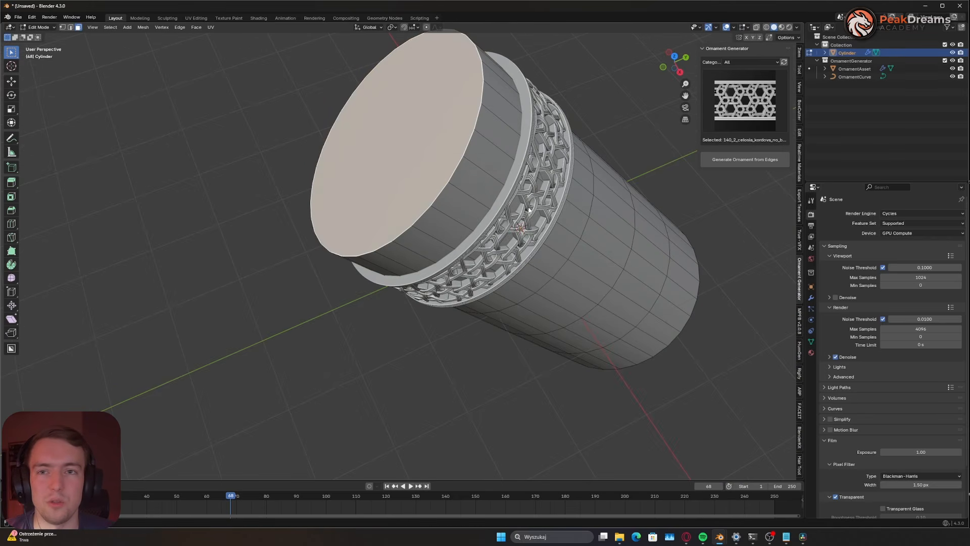
- Apply the cylinder's scale in Object Mode and give its end face a wide bevel
{"action": "key", "text": "Tab"}
{"action": "key", "text": "ctrl+a"}
{"action": "left_click", "coordinate": [527, 218]}
{"action": "key", "text": "Tab"}
{"action": "key", "text": "ctrl+b"}
{"action": "left_click", "coordinate": [575, 214]}
- Add one centred loop cut around the cylinder's beveled section
{"action": "key", "text": "ctrl+r"}
{"action": "left_click", "coordinate": [480, 164]}
{"action": "right_click", "coordinate": [478, 166]}
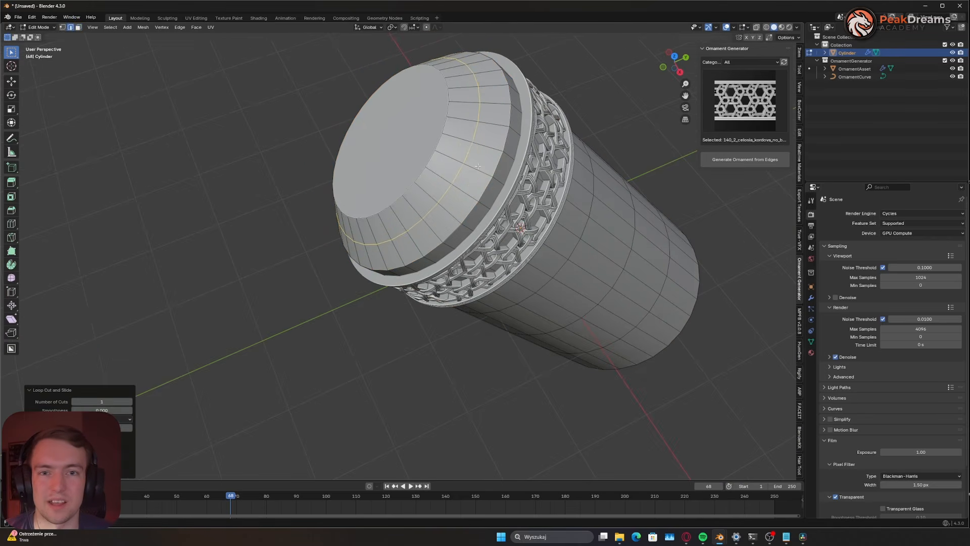
- Generate a different library ornament along the beveled section's middle edge loop and adjust it
{"action": "left_click", "coordinate": [477, 166], "text": "alt"}
{"action": "left_click", "coordinate": [745, 101]}
{"action": "left_click", "coordinate": [714, 274]}
{"action": "left_click", "coordinate": [745, 159]}
{"action": "mouse_move", "coordinate": [101, 428]}
{"action": "left_mouse_down"}
{"action": "mouse_move", "coordinate": [81, 428]}
{"action": "mouse_move", "coordinate": [91, 418]}
{"action": "mouse_move", "coordinate": [102, 429]}
{"action": "left_mouse_up"}
- Inset the cylinder's end face in Edit Mode and start a second inset inside it
{"action": "left_click", "coordinate": [404, 147]}
{"action": "key", "text": "Tab"}
{"action": "key", "text": "3"}
{"action": "left_click", "coordinate": [404, 146]}
{"action": "key", "text": "i"}
{"action": "left_click", "coordinate": [563, 200]}
{"action": "key", "text": "i"}
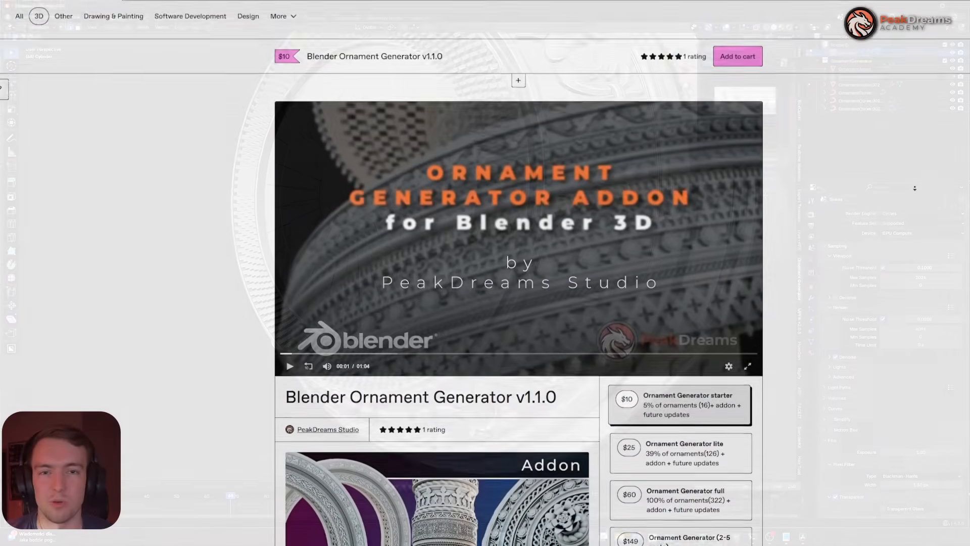
- Switch to the browser and review the Ornament Generator add-on's product pages for its versions, prices, ornament categories and previews
{"action": "scroll", "coordinate": [915, 188], "scroll_direction": "down", "scroll_amount": 5}
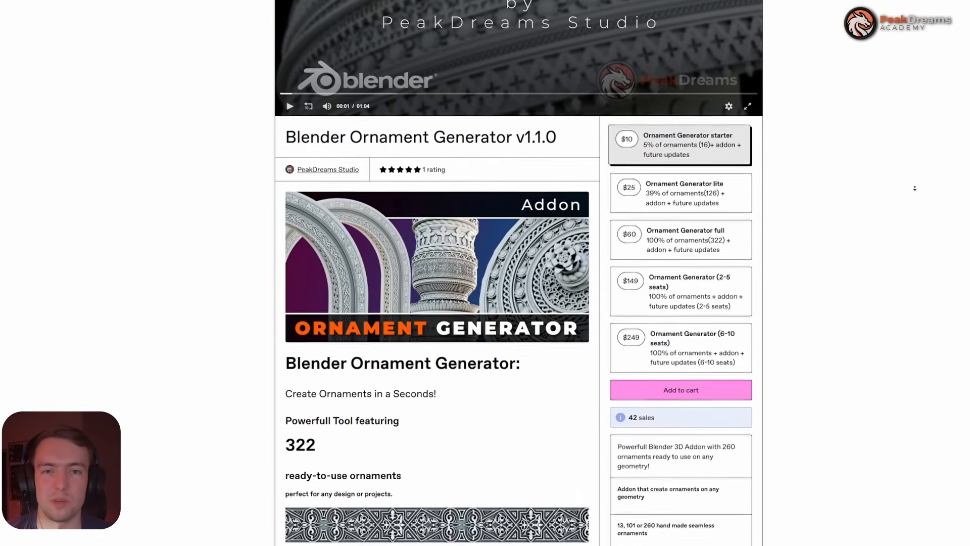
{"action": "scroll", "coordinate": [914, 188], "scroll_direction": "down", "scroll_amount": 2}
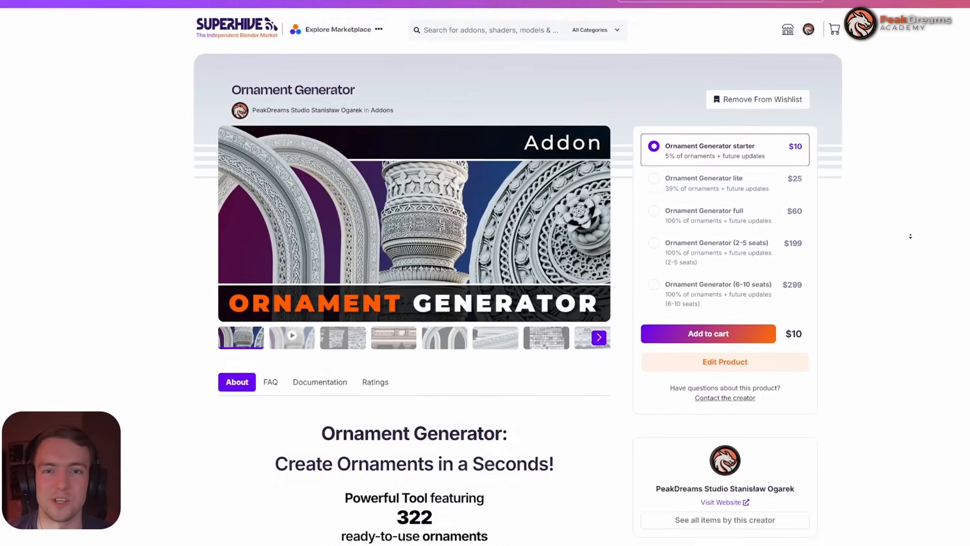
{"action": "scroll", "coordinate": [910, 236], "scroll_direction": "down", "scroll_amount": 10}
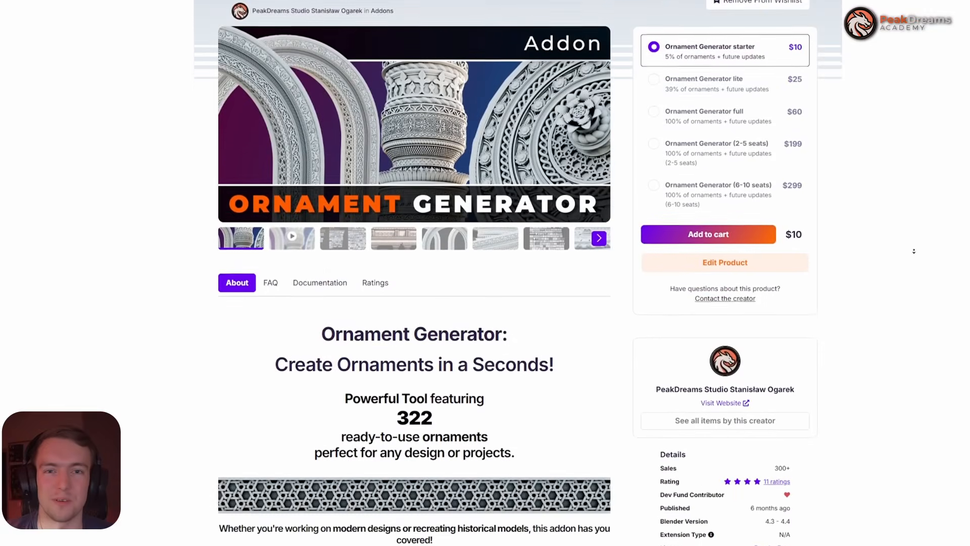
{"action": "scroll", "coordinate": [917, 240], "scroll_direction": "down", "scroll_amount": 6}
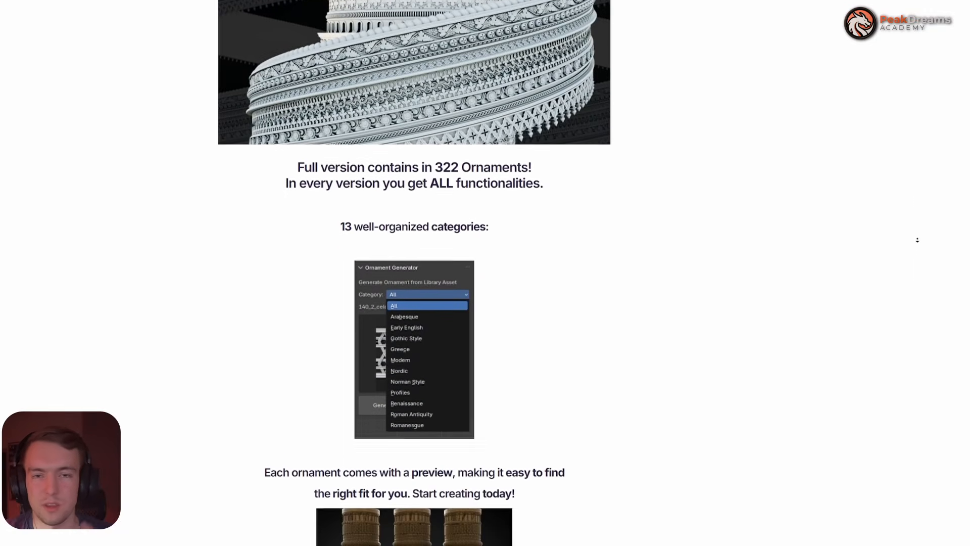
{"action": "scroll", "coordinate": [917, 240], "scroll_direction": "down", "scroll_amount": 6}
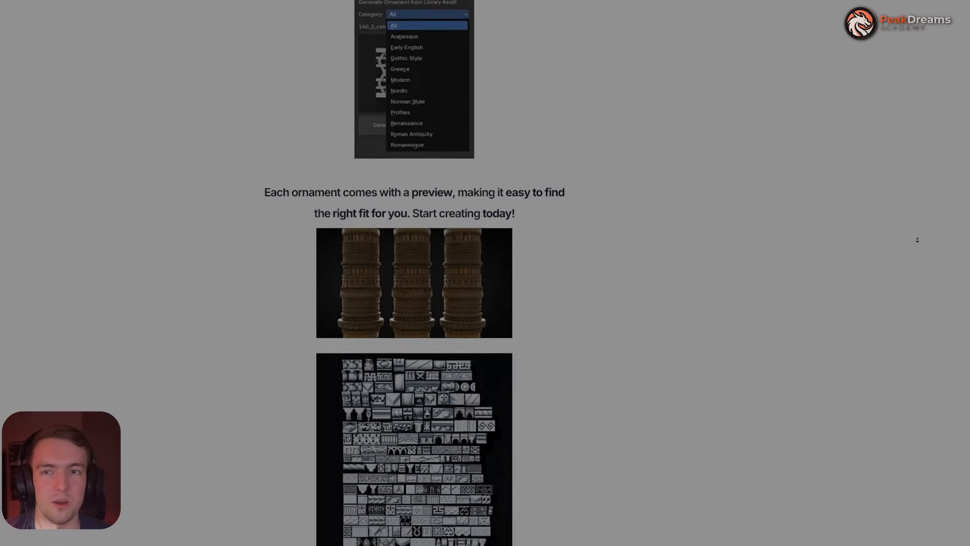
{"action": "scroll", "coordinate": [917, 240], "scroll_direction": "down", "scroll_amount": 5}
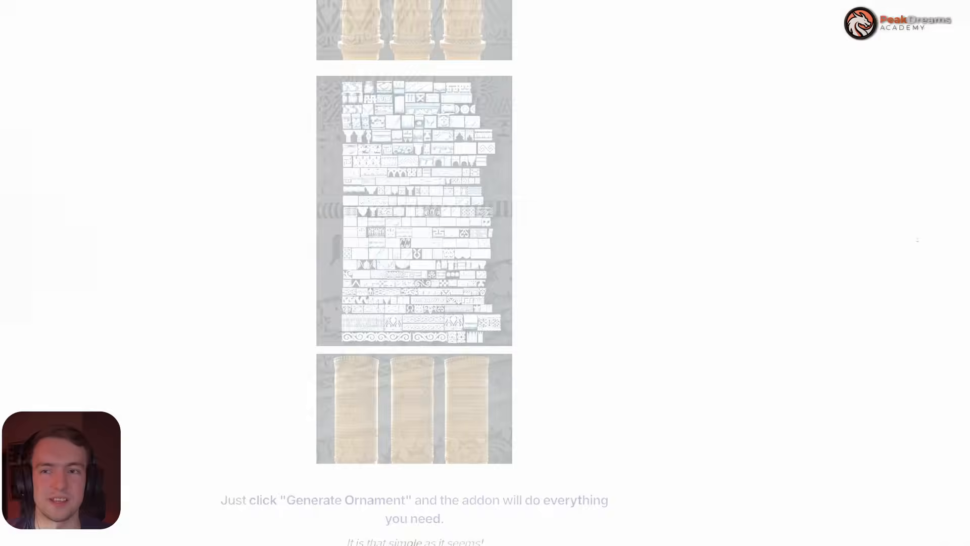